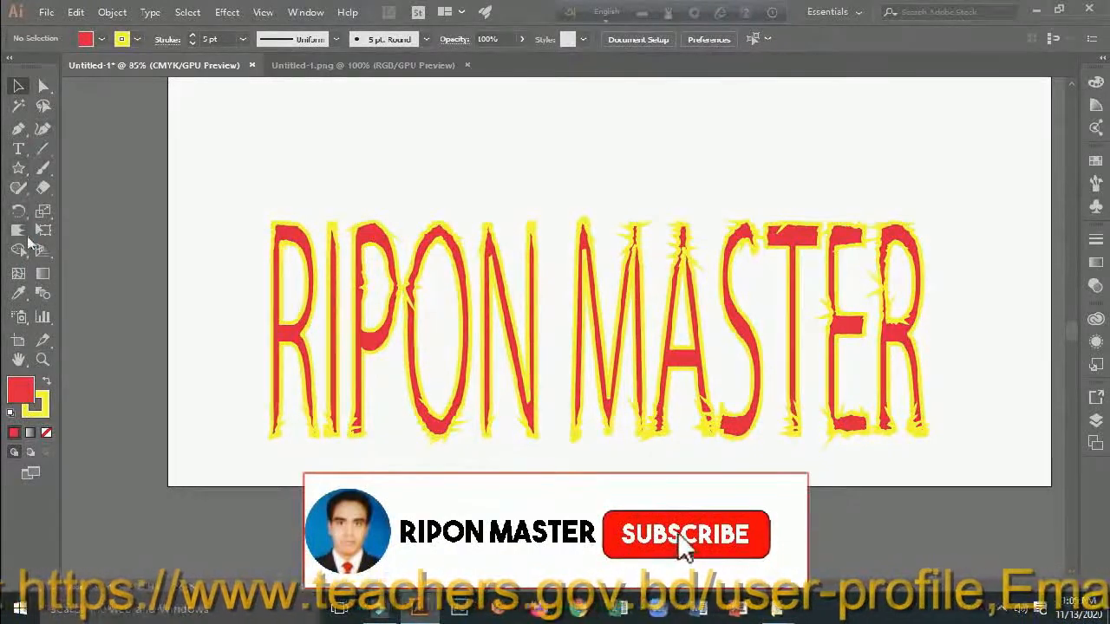
pyautogui.click(17, 233)
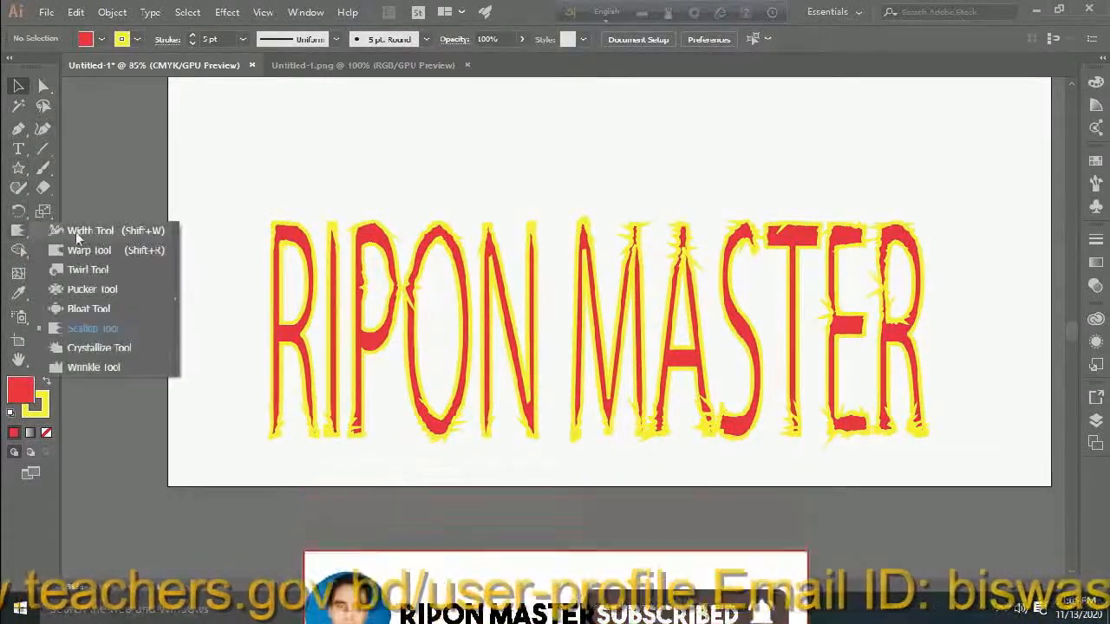
pyautogui.click(100, 233)
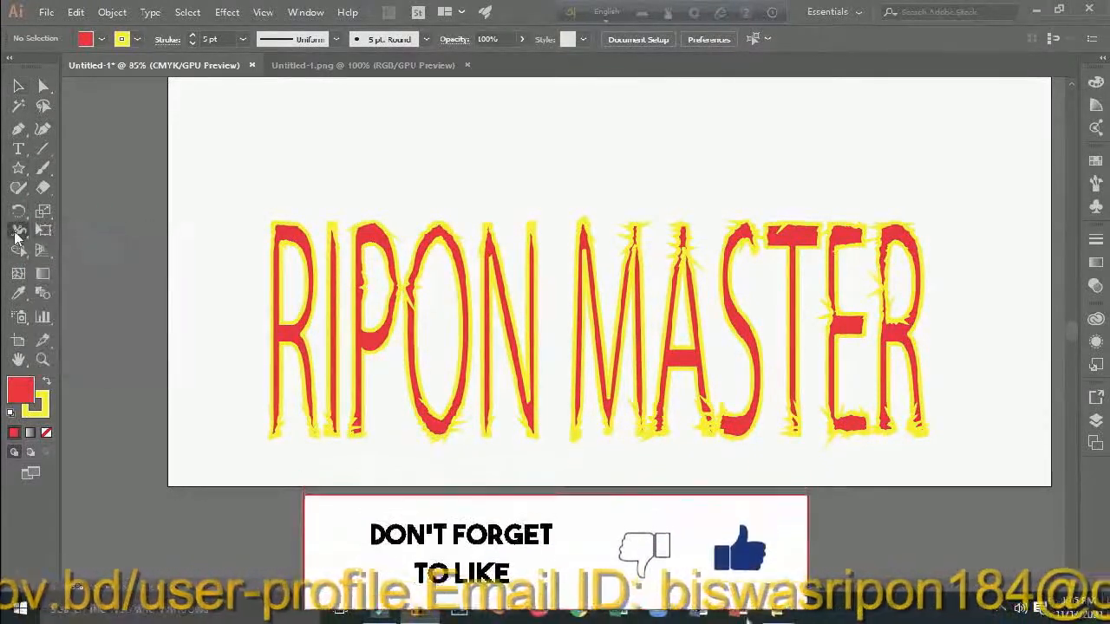
pyautogui.click(17, 232)
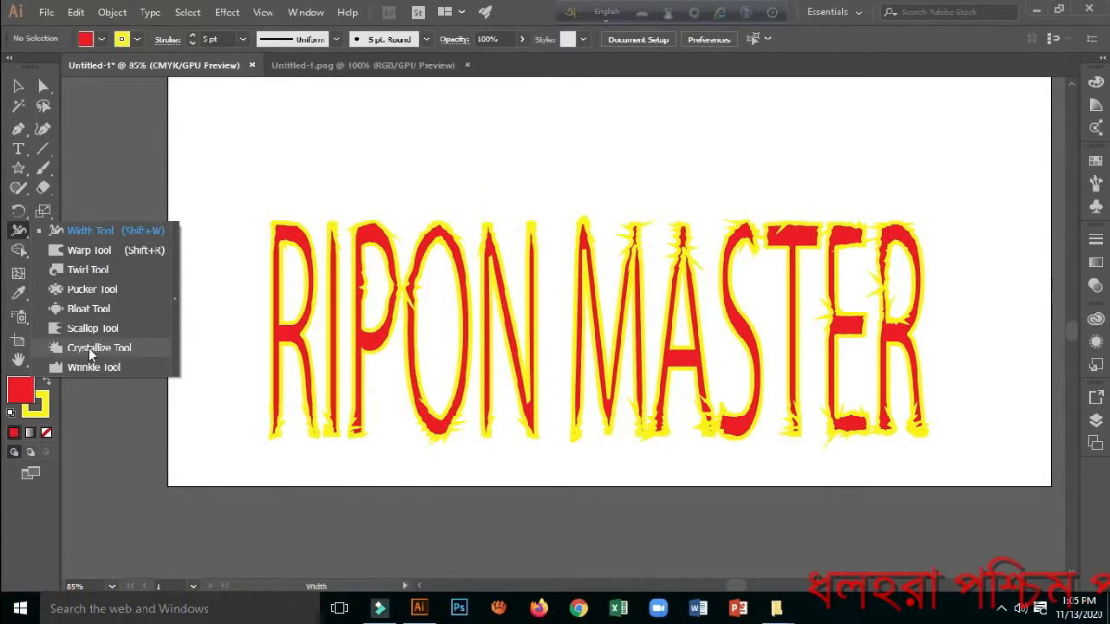
pyautogui.click(202, 157)
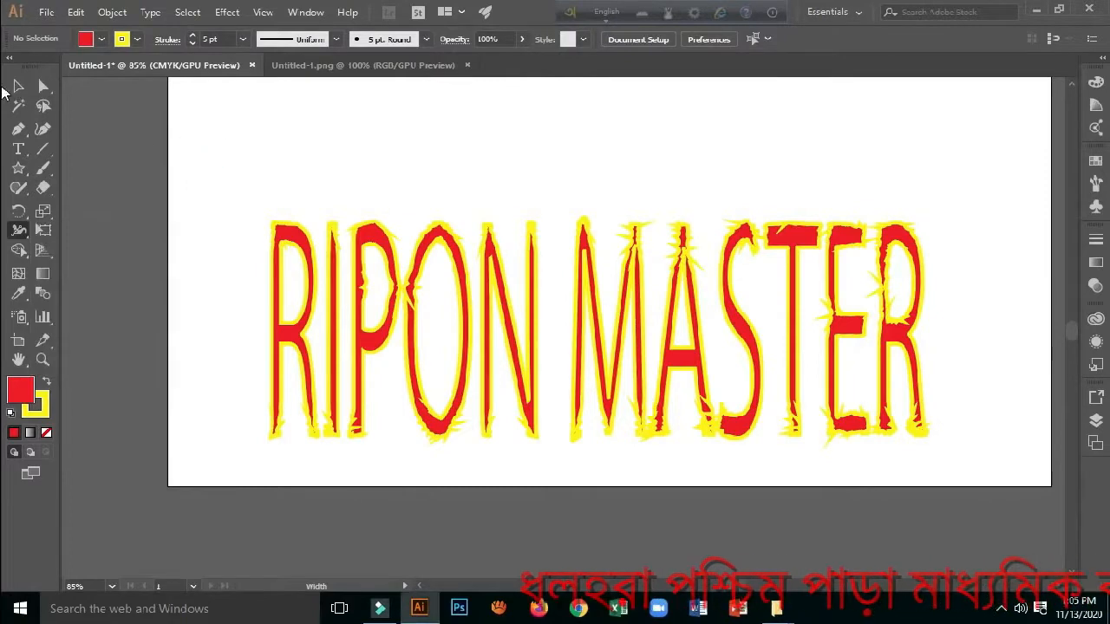
# Delete the red, yellow-outlined lettering from the artboard.
pyautogui.press('v')
pyautogui.moveTo(260, 168); pyautogui.dragTo(965, 500)
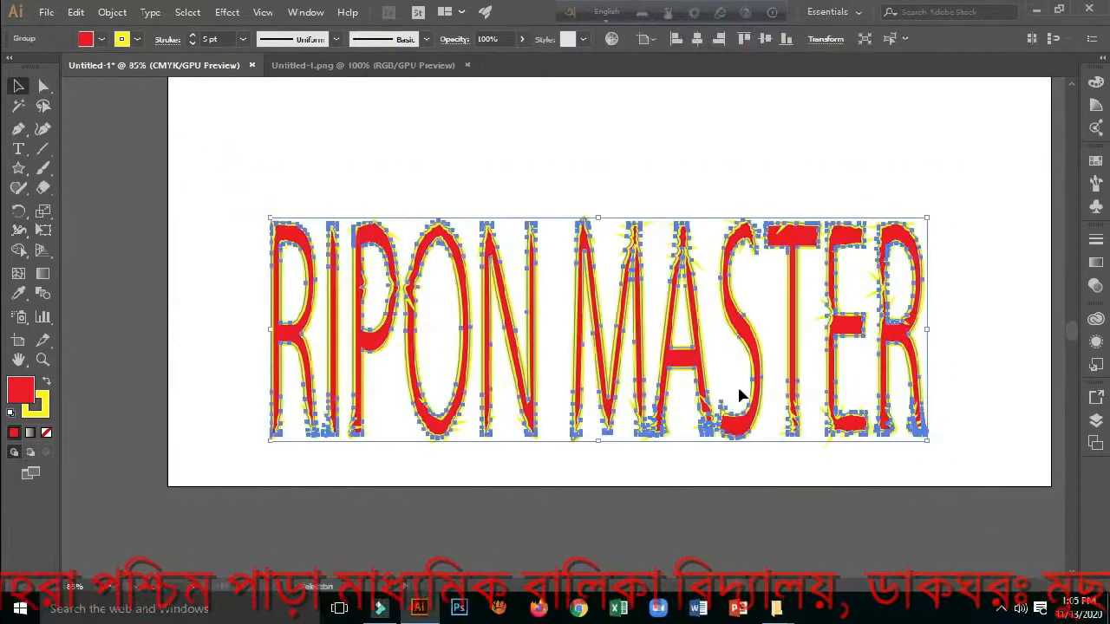
pyautogui.press('Delete')
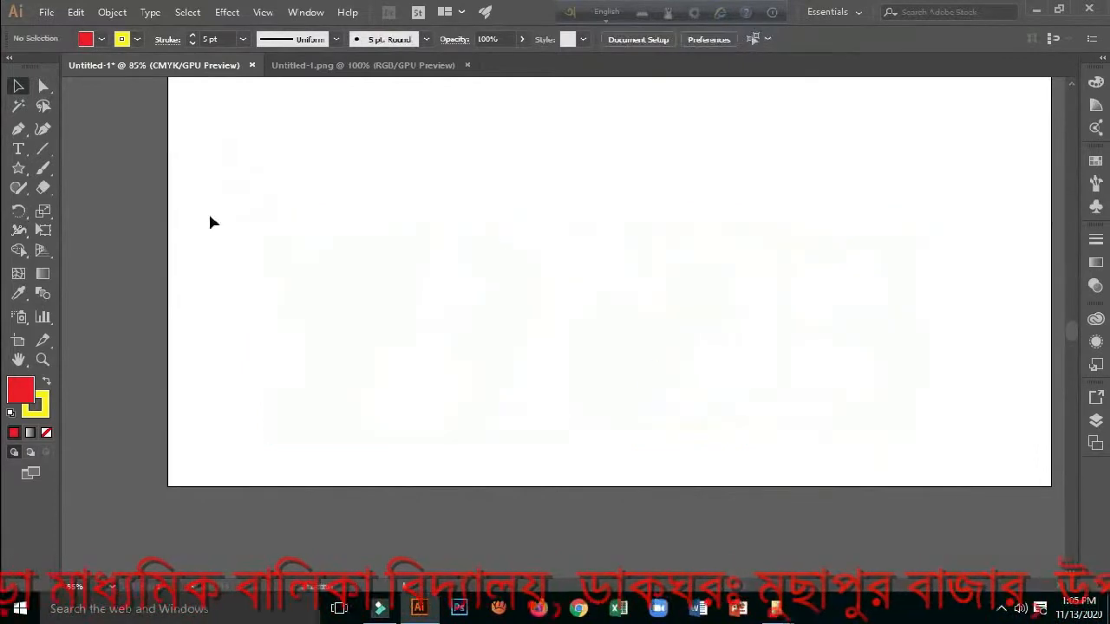
# Draw a red rectangle with a yellow outline in the upper-left part of the artboard.
pyautogui.click(18, 169)
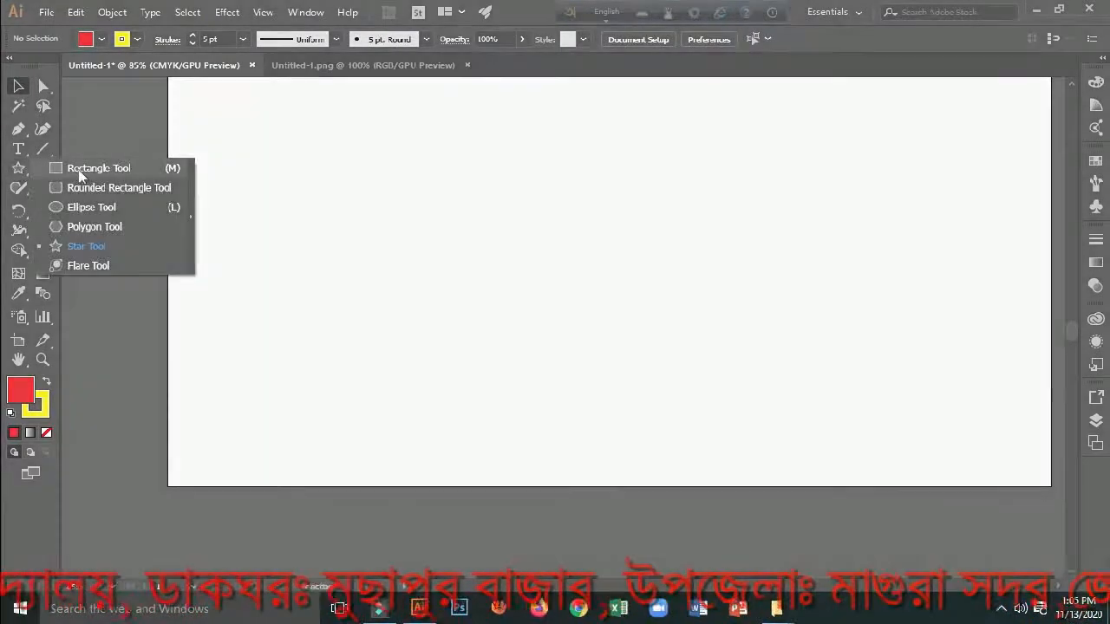
pyautogui.click(79, 169)
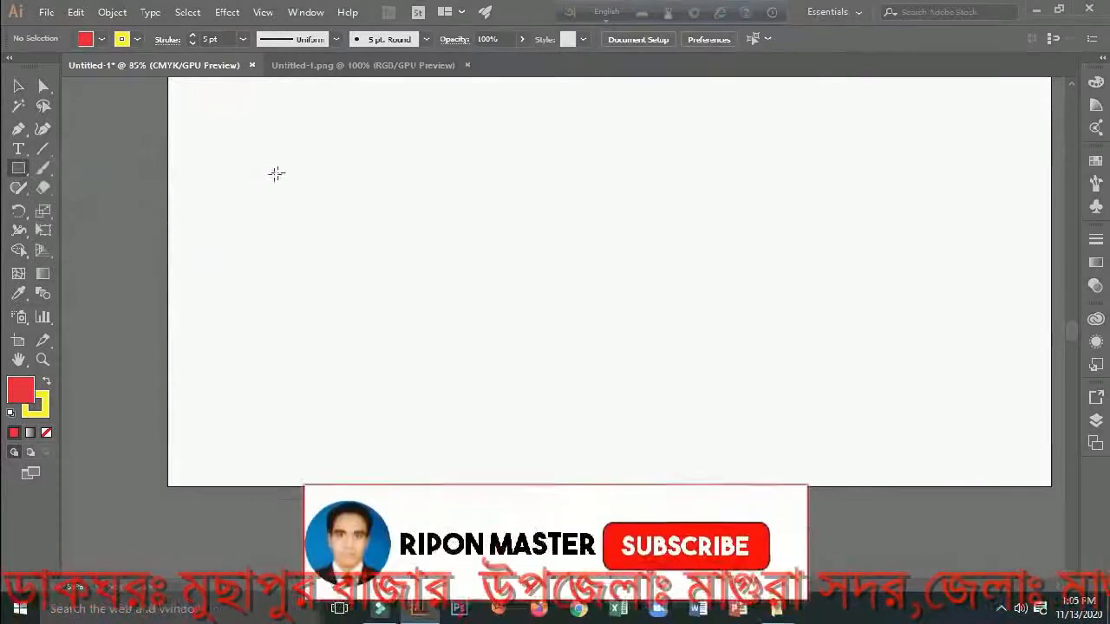
pyautogui.moveTo(285, 160); pyautogui.dragTo(521, 330)
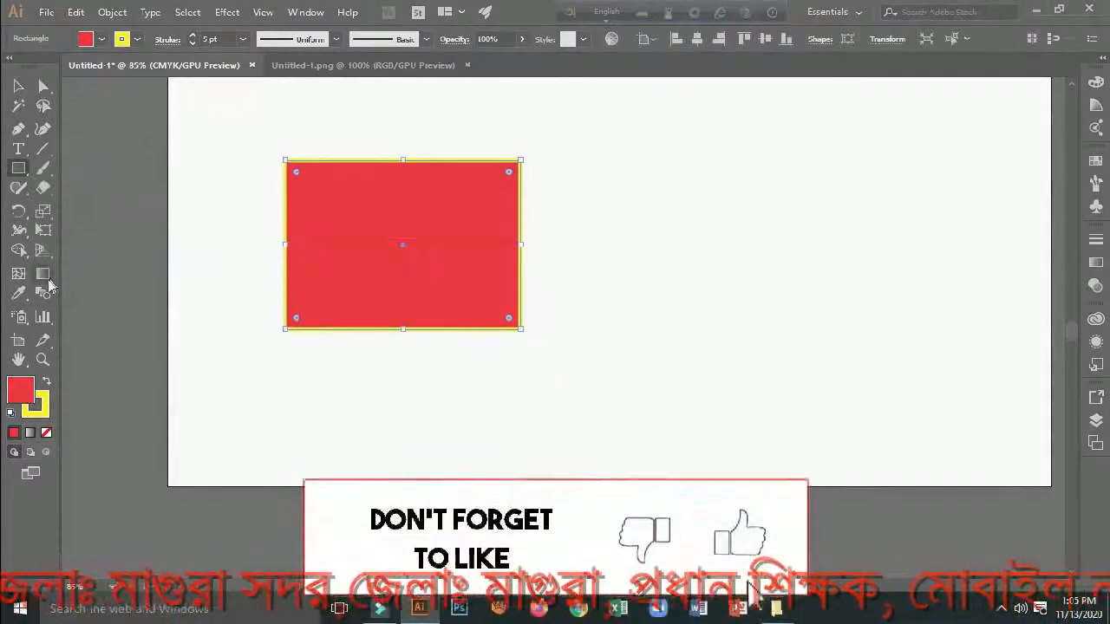
# Use the Crystallize tool to pull spikes outward from the rectangle's corners and the middles of its bottom and top edges.
pyautogui.click(19, 232)
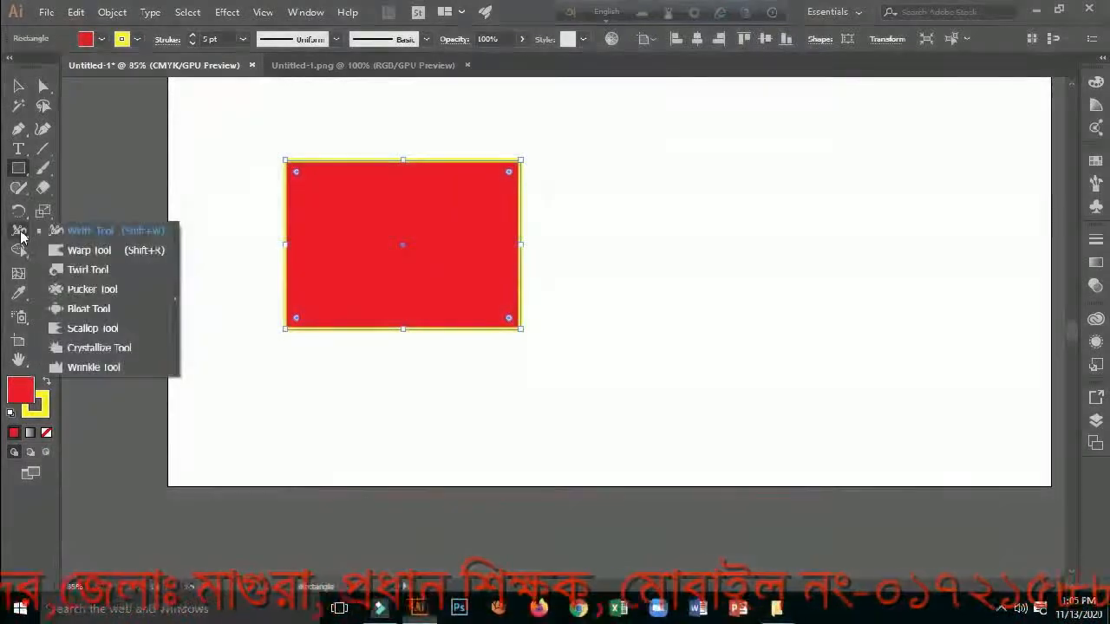
pyautogui.click(110, 356)
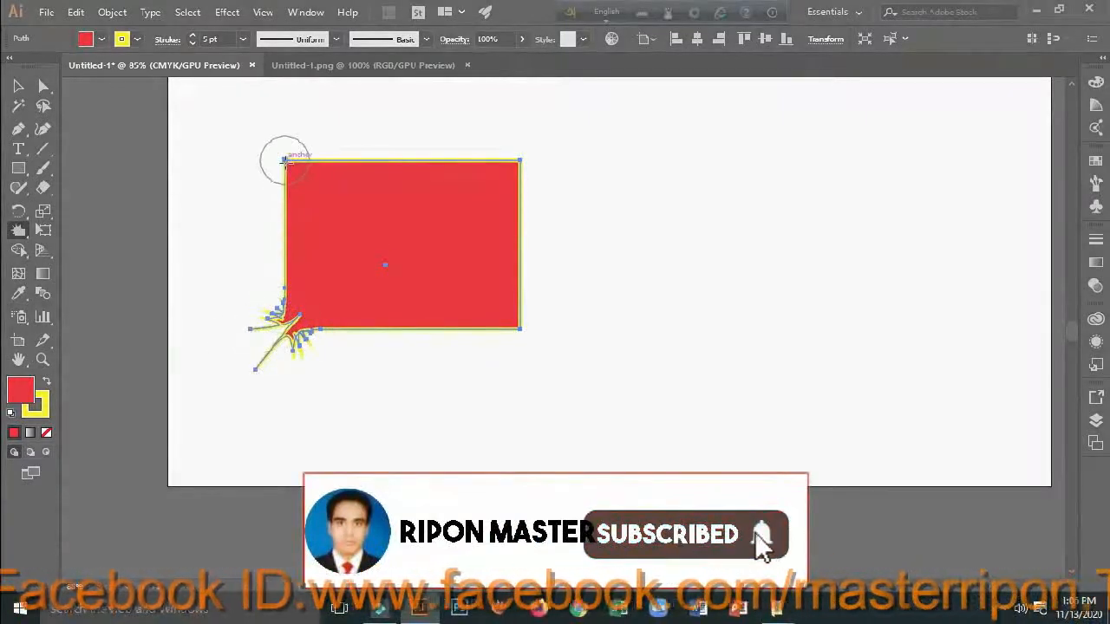
pyautogui.moveTo(285, 161)
pyautogui.mouseDown()
pyautogui.moveTo(260, 140)
pyautogui.moveTo(288, 164)
pyautogui.moveTo(270, 151)
pyautogui.mouseUp()
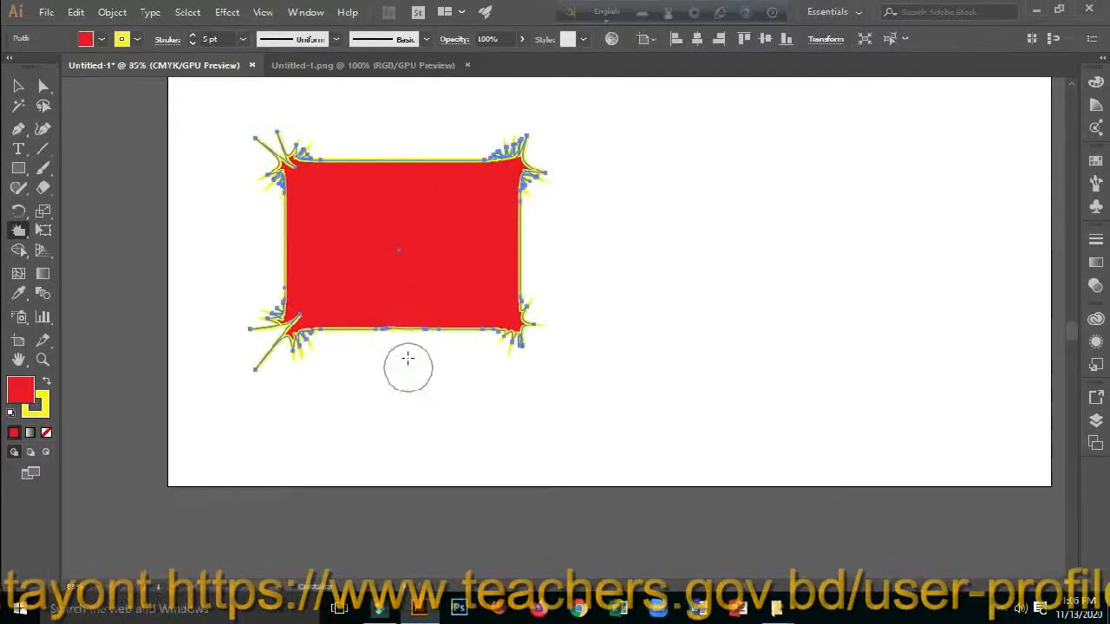
pyautogui.moveTo(404, 330); pyautogui.dragTo(408, 374)
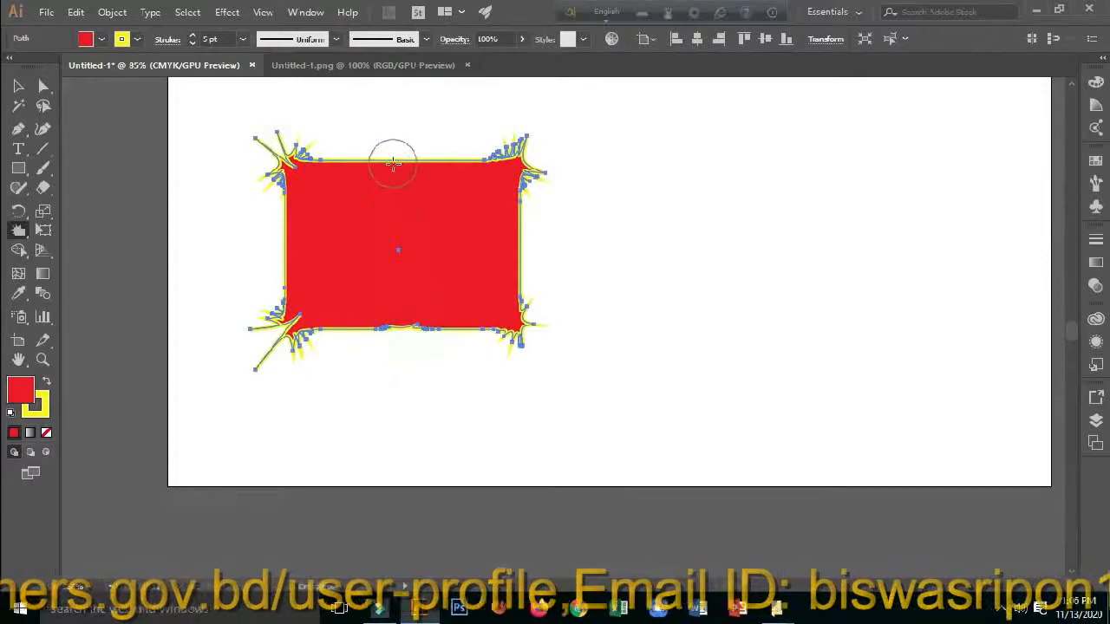
pyautogui.moveTo(393, 164); pyautogui.dragTo(392, 124)
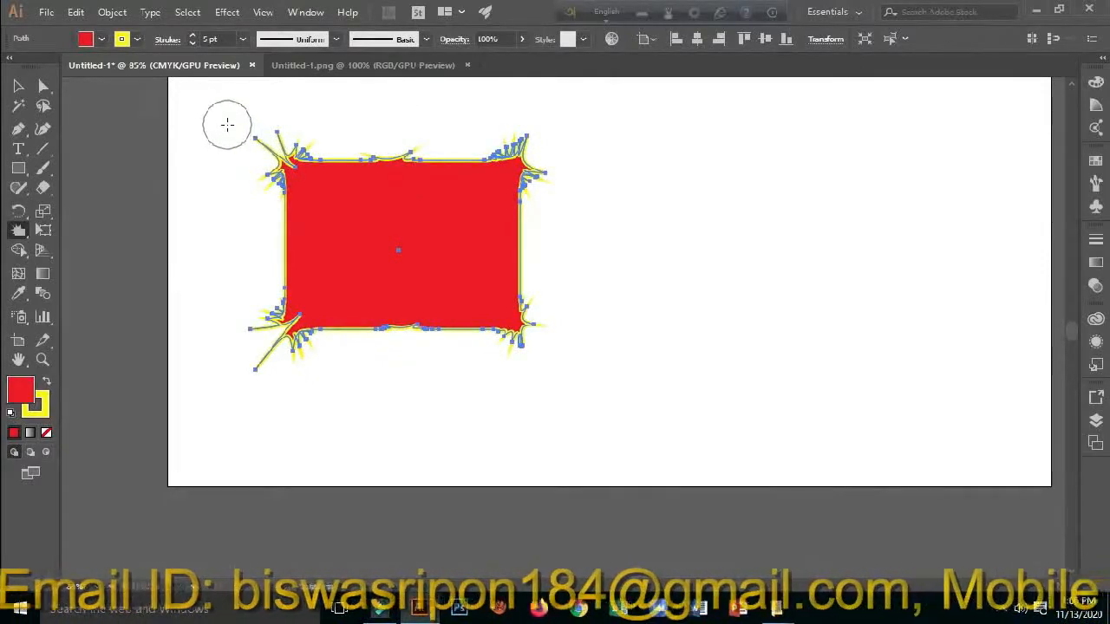
# Crystallize the rectangle's top-left, bottom-left and bottom-right corners with strokes running from outside into the shape.
pyautogui.moveTo(226, 121)
pyautogui.mouseDown()
pyautogui.moveTo(272, 141)
pyautogui.moveTo(356, 213)
pyautogui.mouseUp()
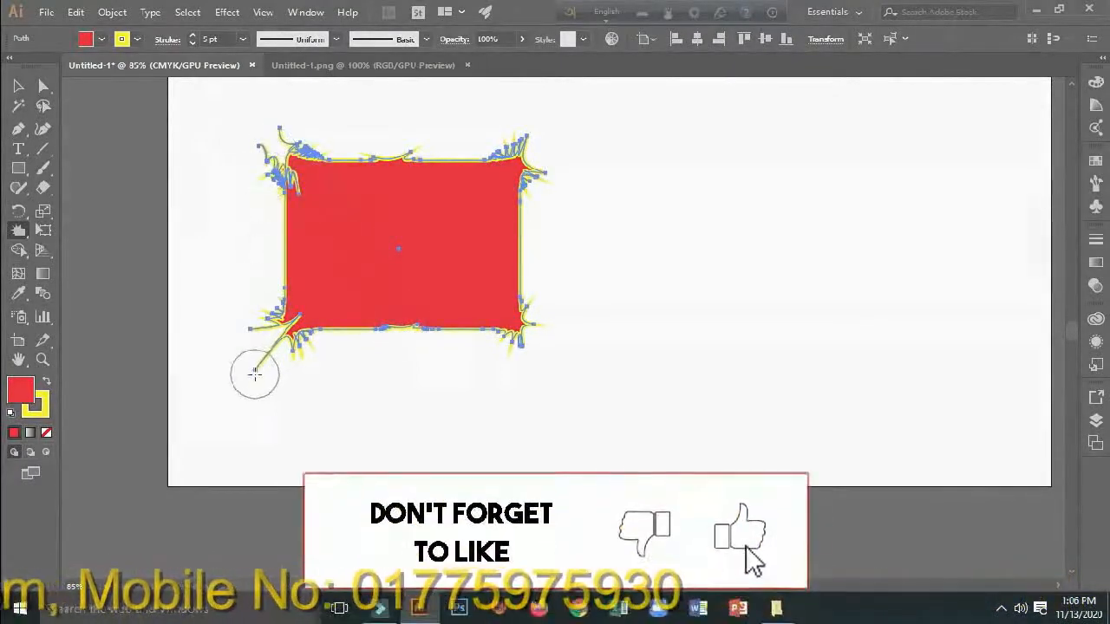
pyautogui.moveTo(258, 372)
pyautogui.mouseDown()
pyautogui.moveTo(323, 298)
pyautogui.moveTo(399, 286)
pyautogui.mouseUp()
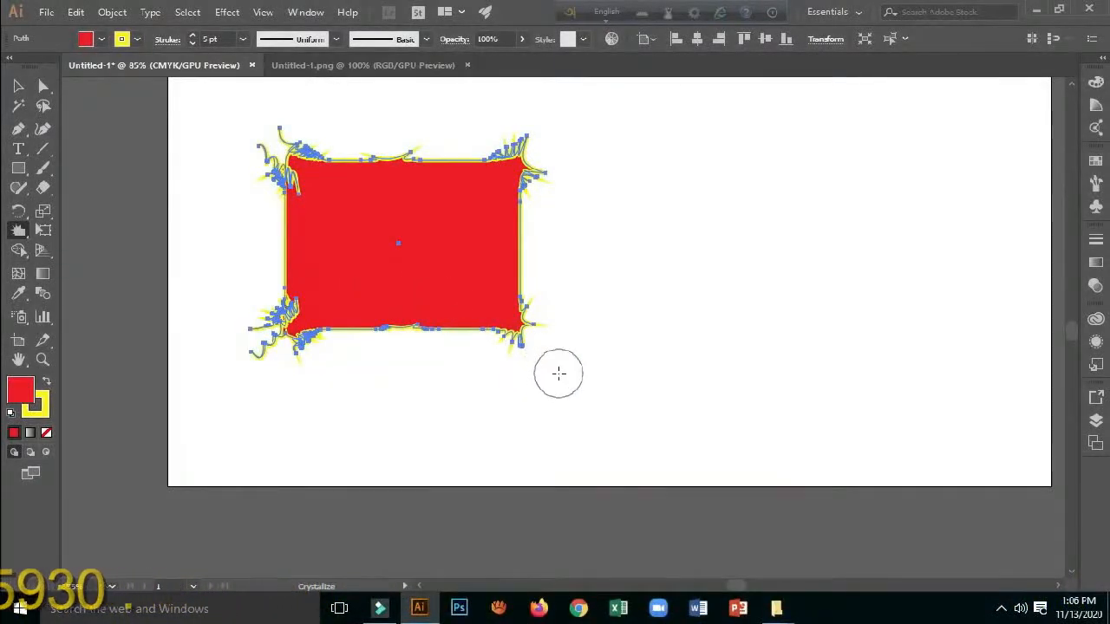
pyautogui.moveTo(533, 347); pyautogui.dragTo(491, 297)
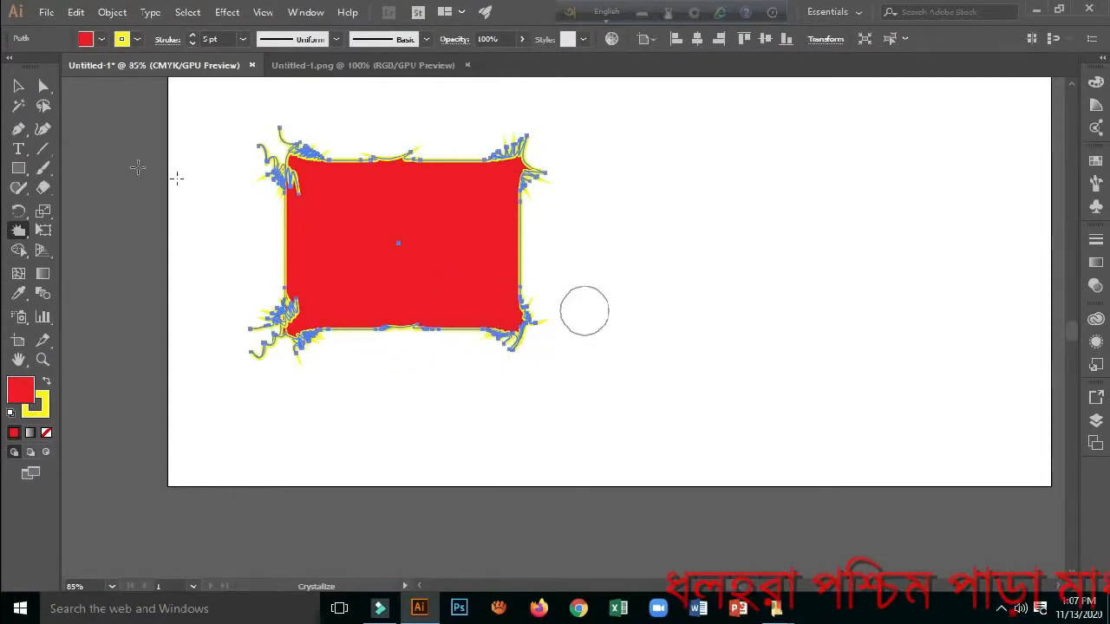
# Draw a second rectangle beside the spiky one and clear both shapes from the artboard.
pyautogui.click(19, 169)
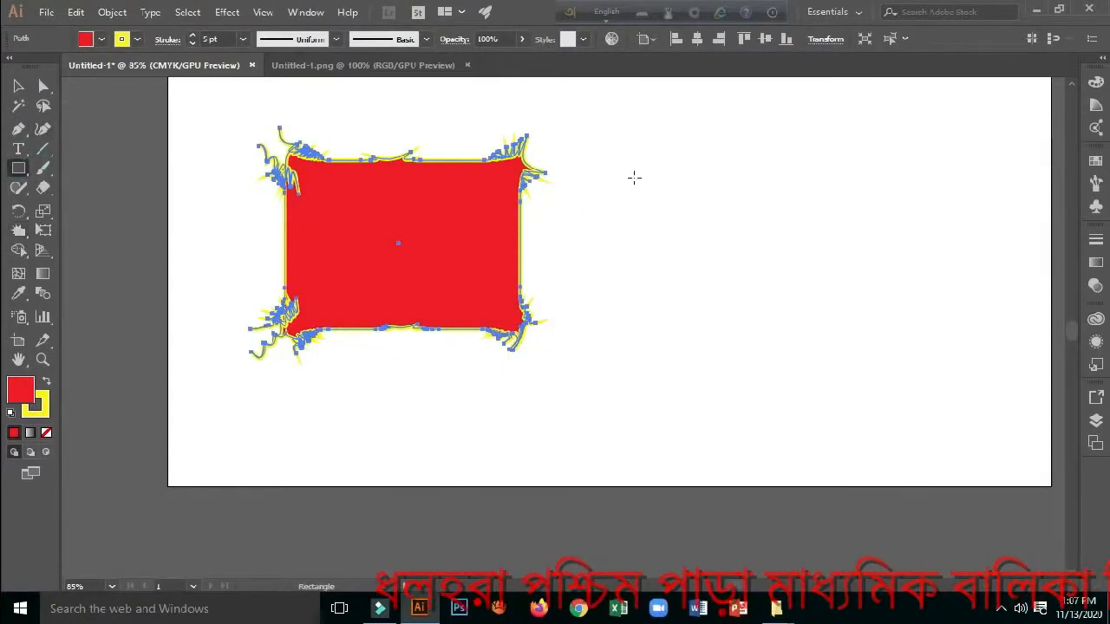
pyautogui.moveTo(628, 166)
pyautogui.mouseDown()
pyautogui.moveTo(821, 325)
pyautogui.moveTo(893, 345)
pyautogui.mouseUp()
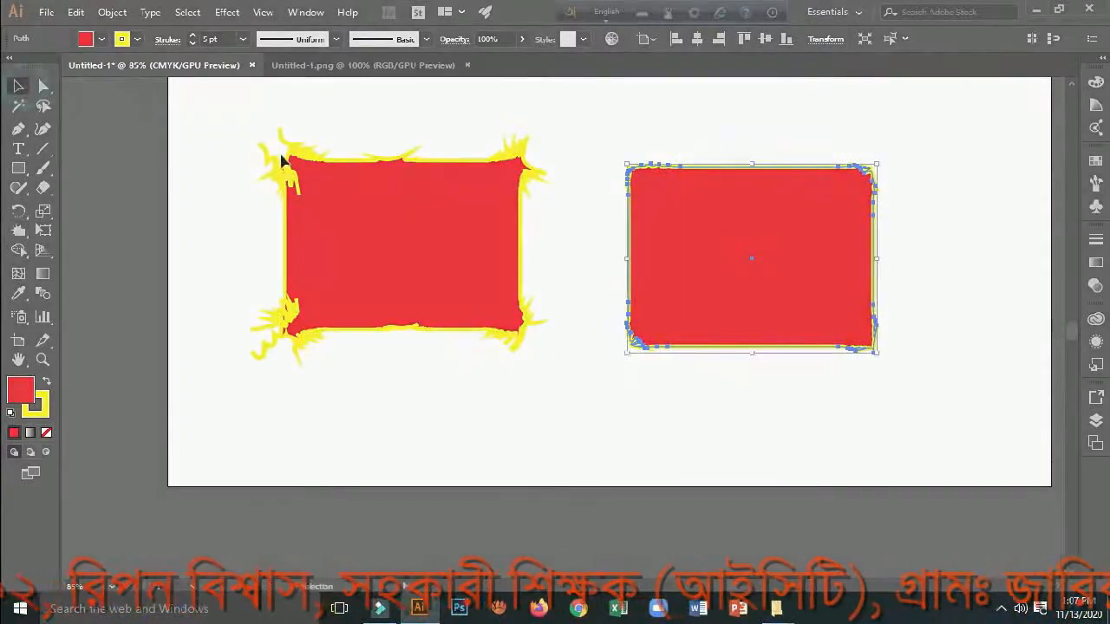
pyautogui.moveTo(247, 108); pyautogui.dragTo(921, 407)
pyautogui.press('Delete')
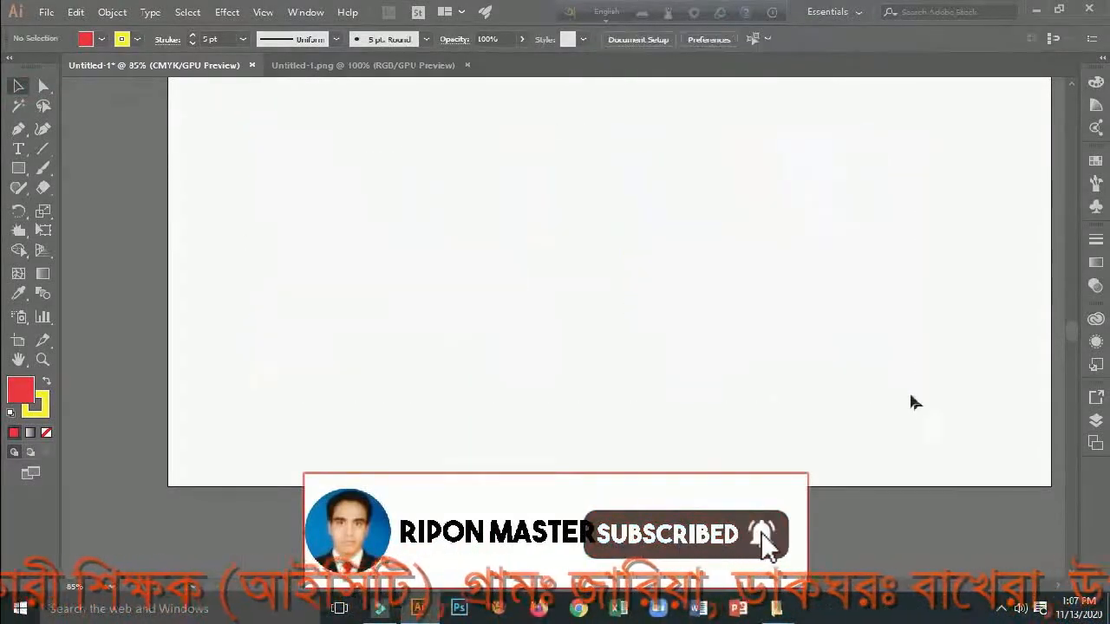
# Draw a red circle with a yellow outline near the middle of the artboard.
pyautogui.click(18, 169)
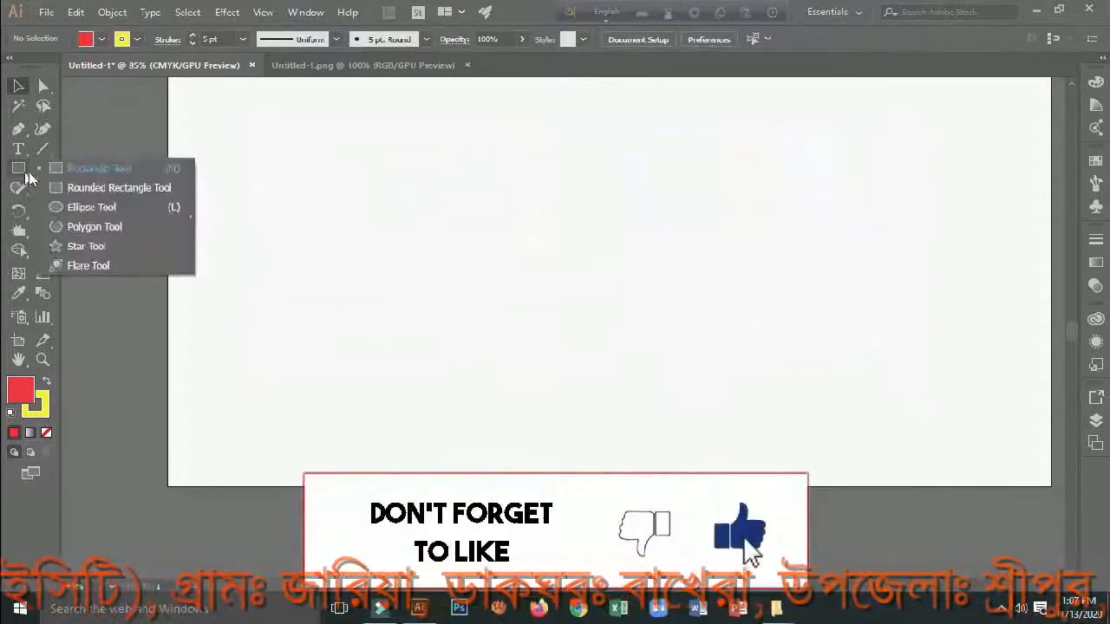
pyautogui.click(83, 206)
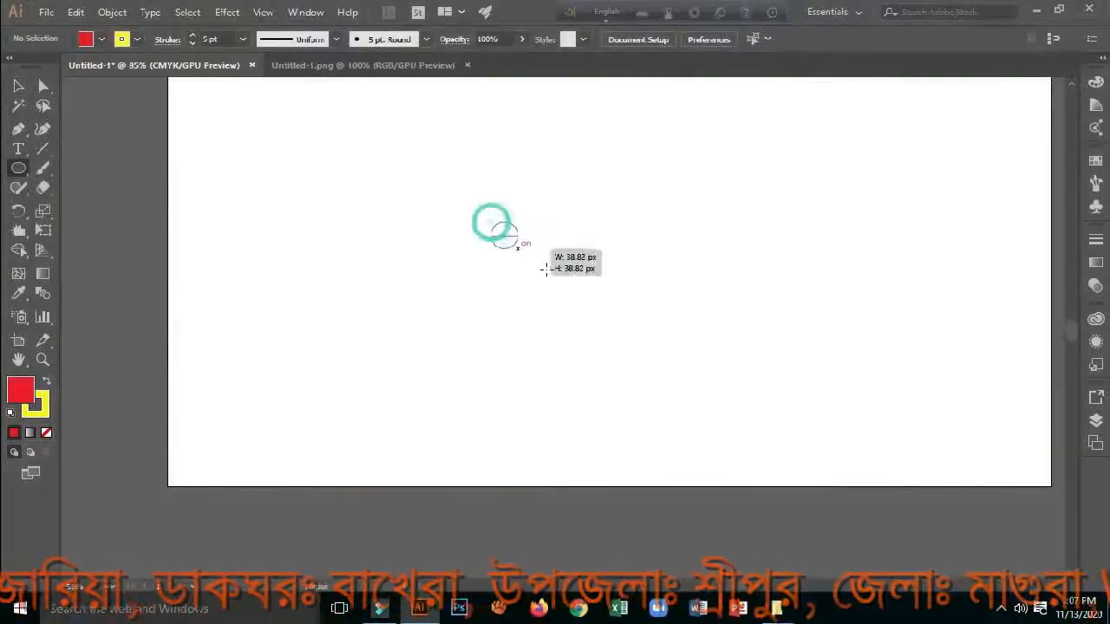
pyautogui.moveTo(544, 269); pyautogui.dragTo(590, 330)
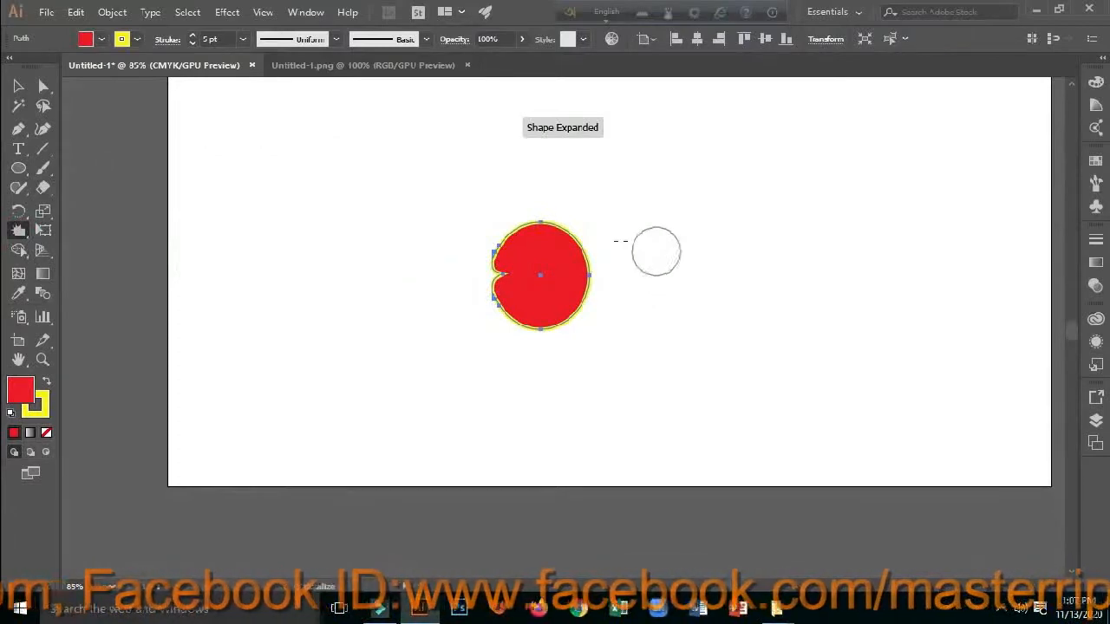
# Crystallize the circle's right, top and bottom edges so that spikes point outward.
pyautogui.moveTo(590, 276); pyautogui.dragTo(544, 275)
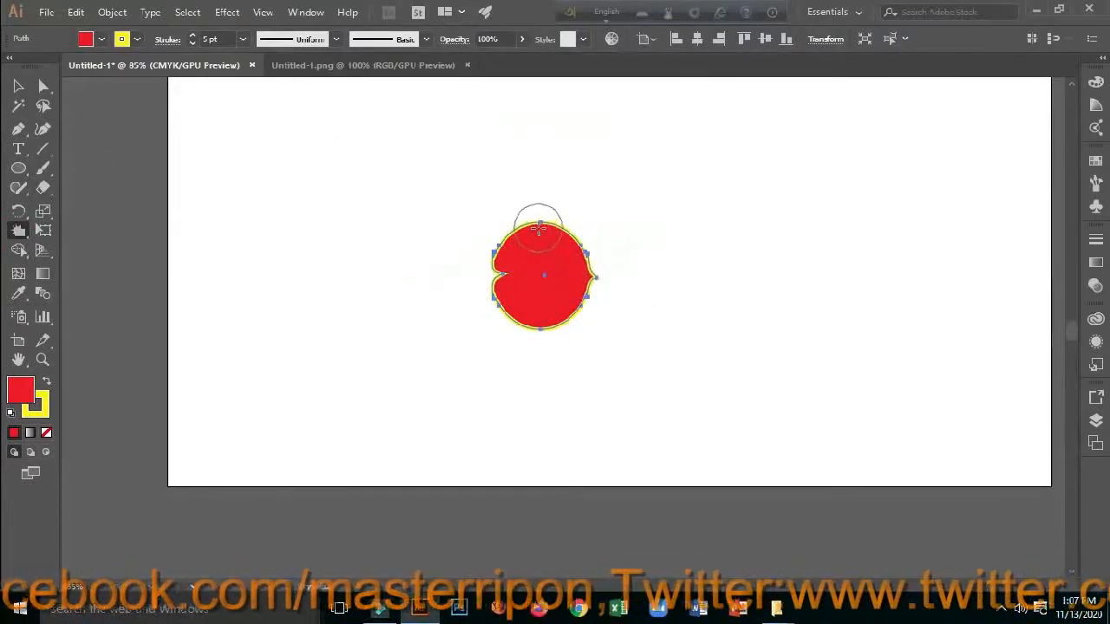
pyautogui.moveTo(539, 229); pyautogui.dragTo(540, 199)
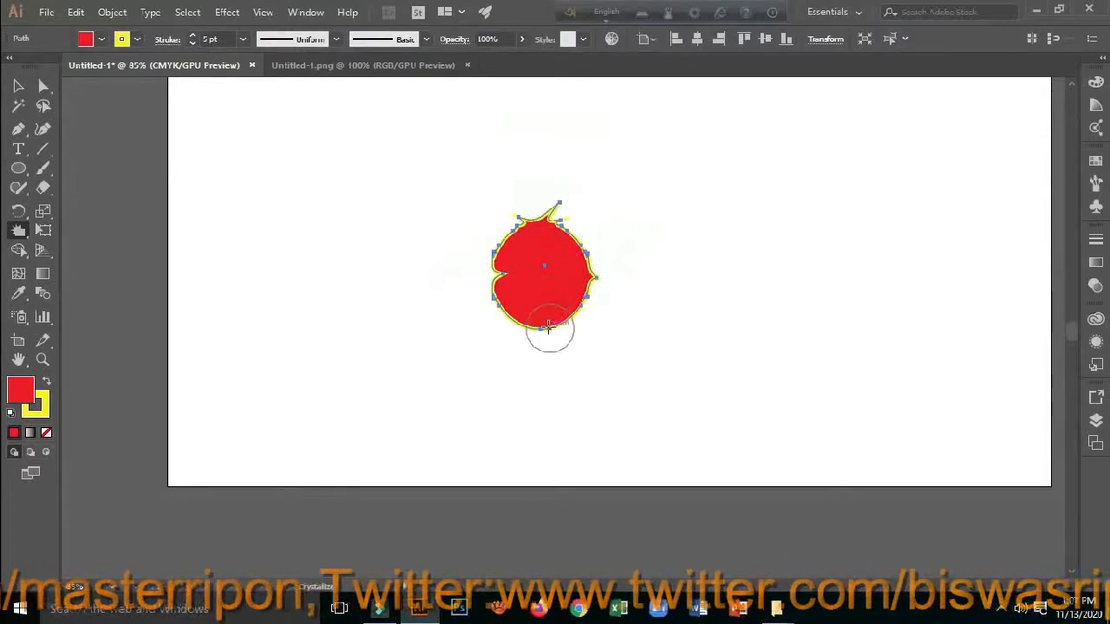
pyautogui.moveTo(545, 321); pyautogui.dragTo(552, 374)
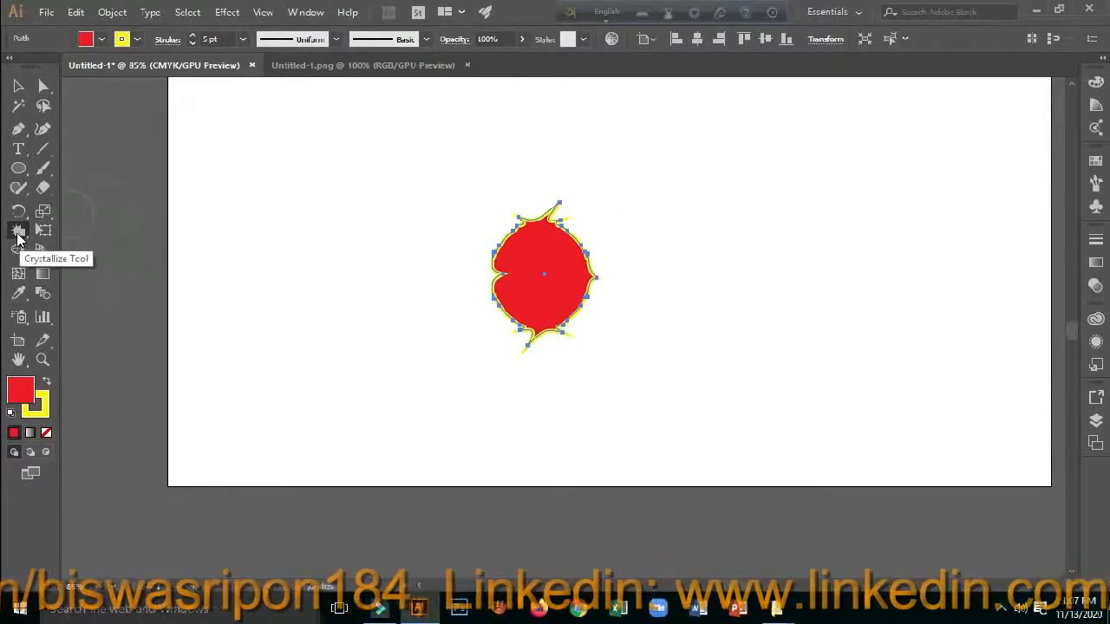
# Set the Crystallize tool's global brush width and height to 100 px each.
pyautogui.doubleClick(19, 232)
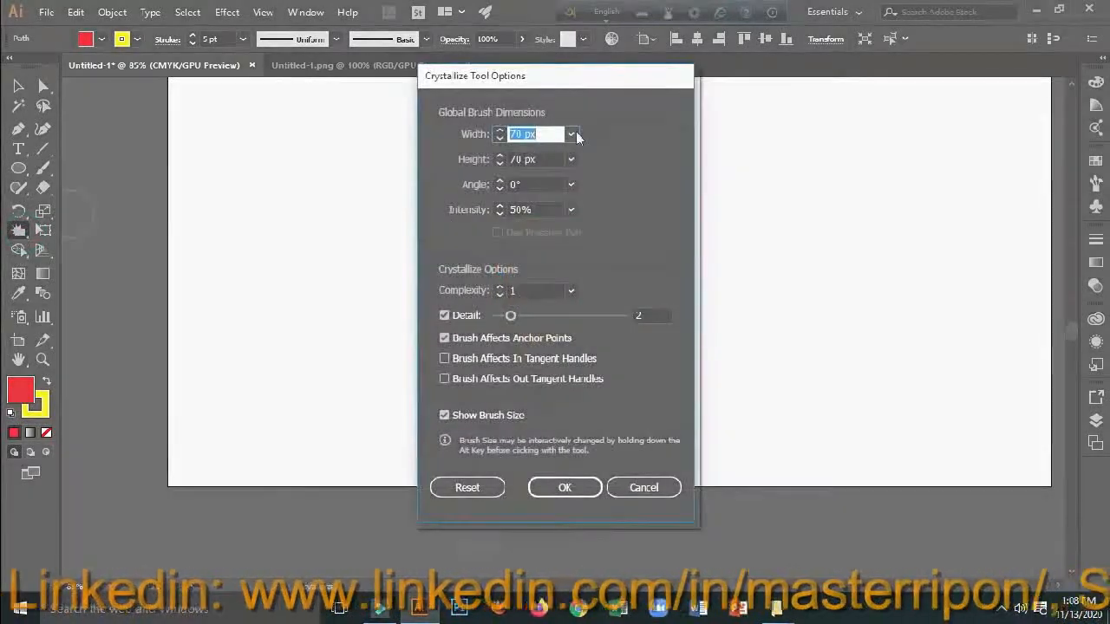
pyautogui.click(572, 134)
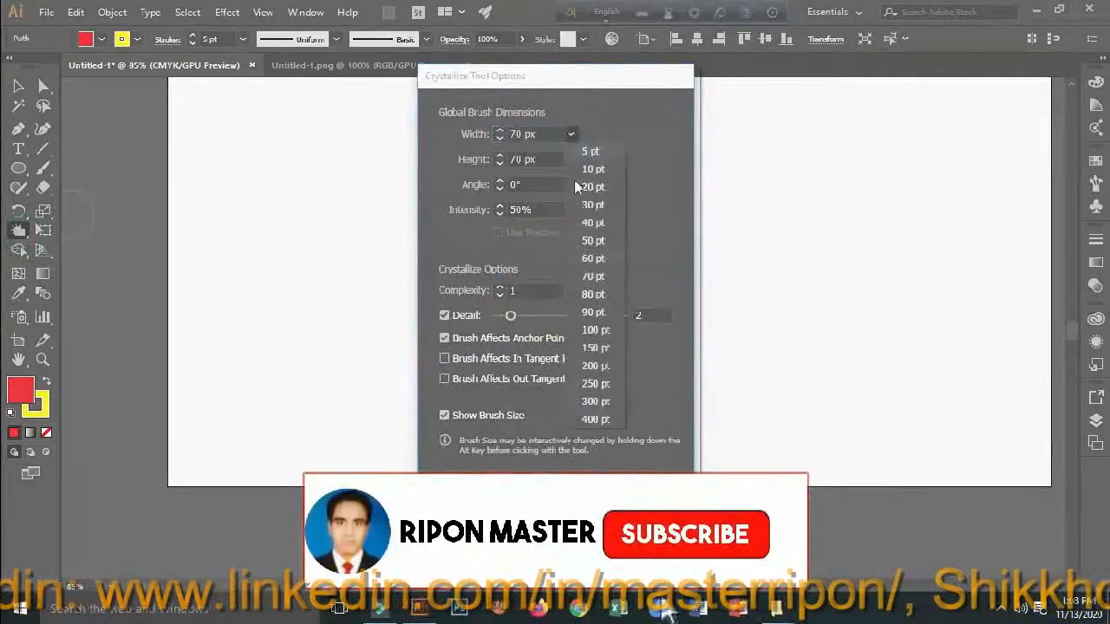
pyautogui.click(597, 330)
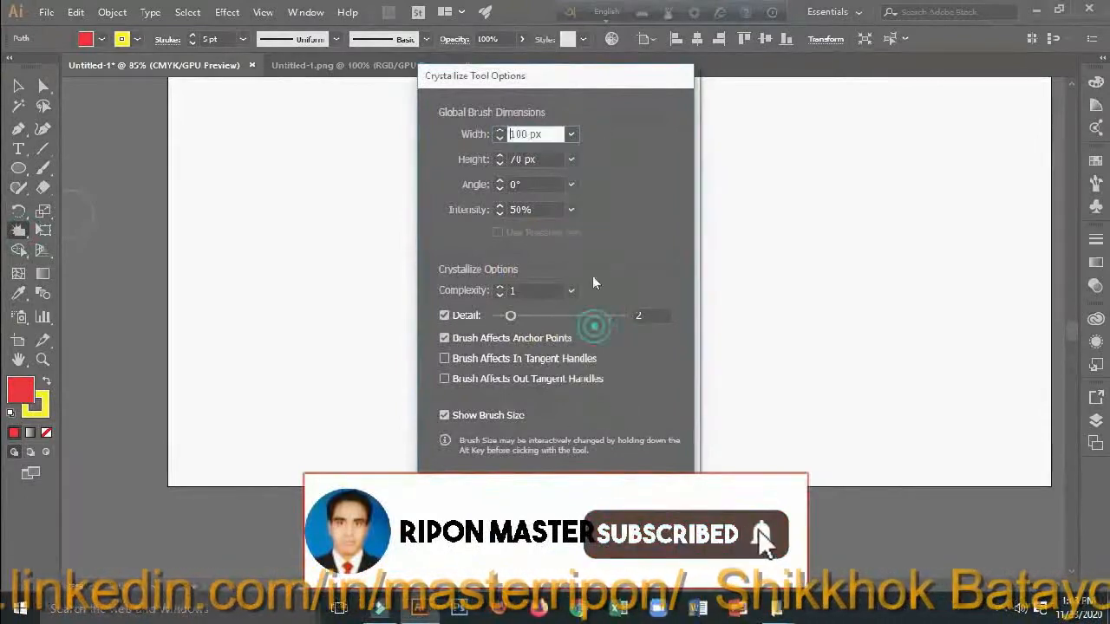
pyautogui.click(572, 160)
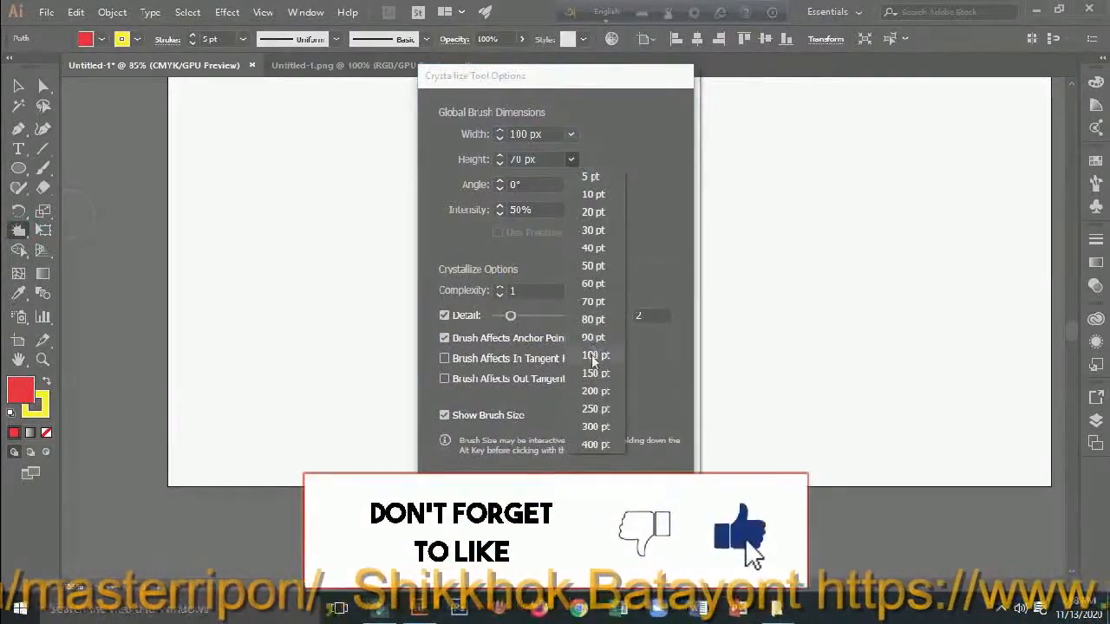
pyautogui.click(607, 355)
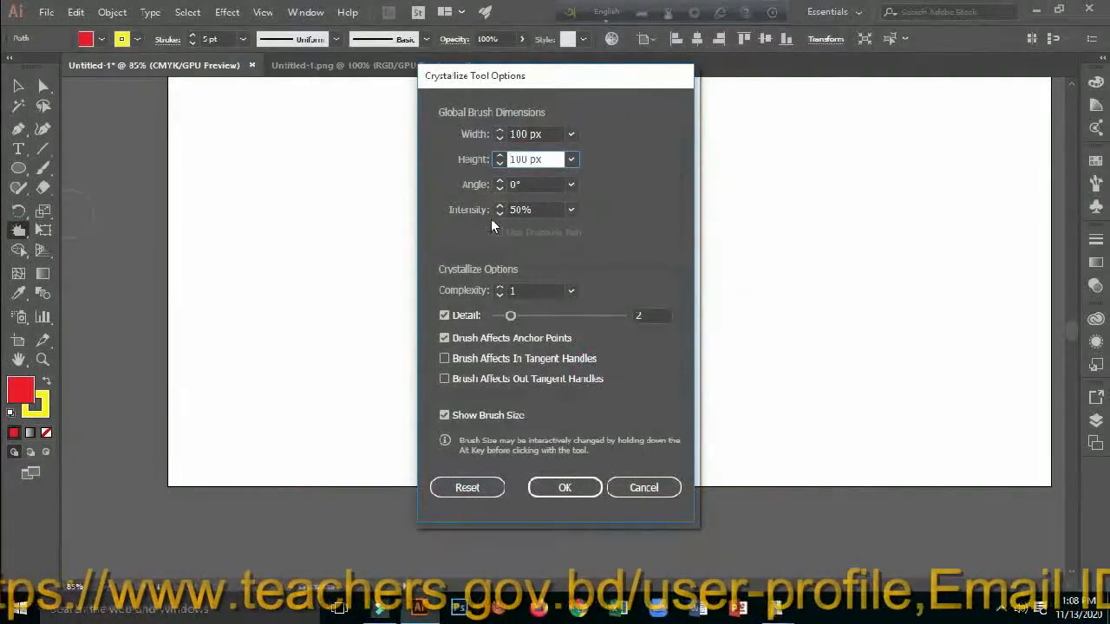
pyautogui.click(555, 488)
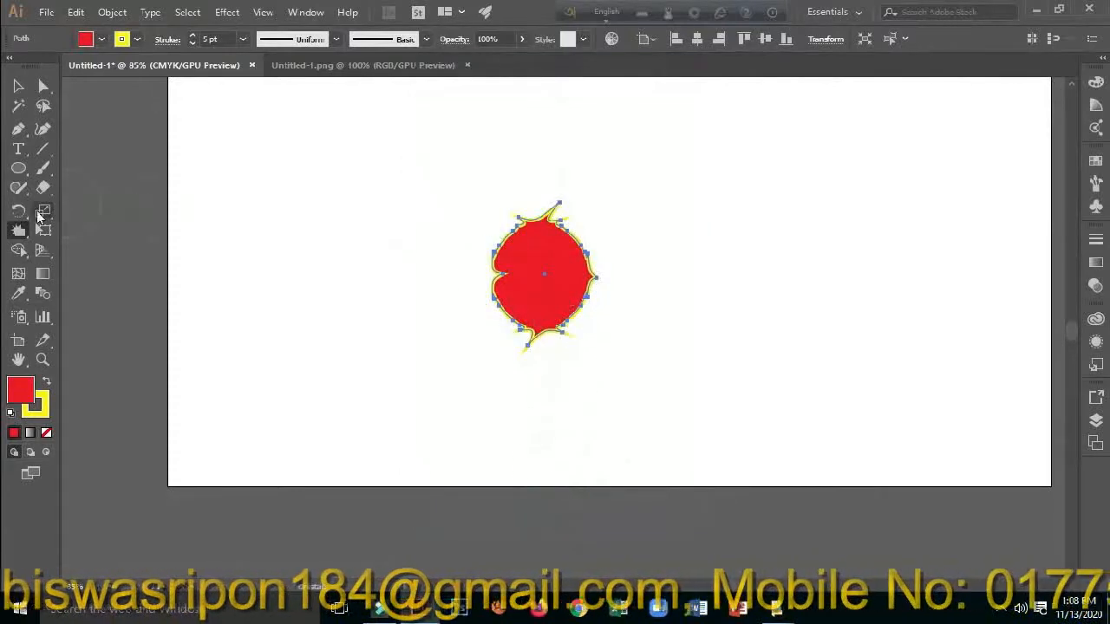
# Draw a tilted red hexagon with the Polygon tool, up and to the right of the spiky circle.
pyautogui.rightClick(22, 171)
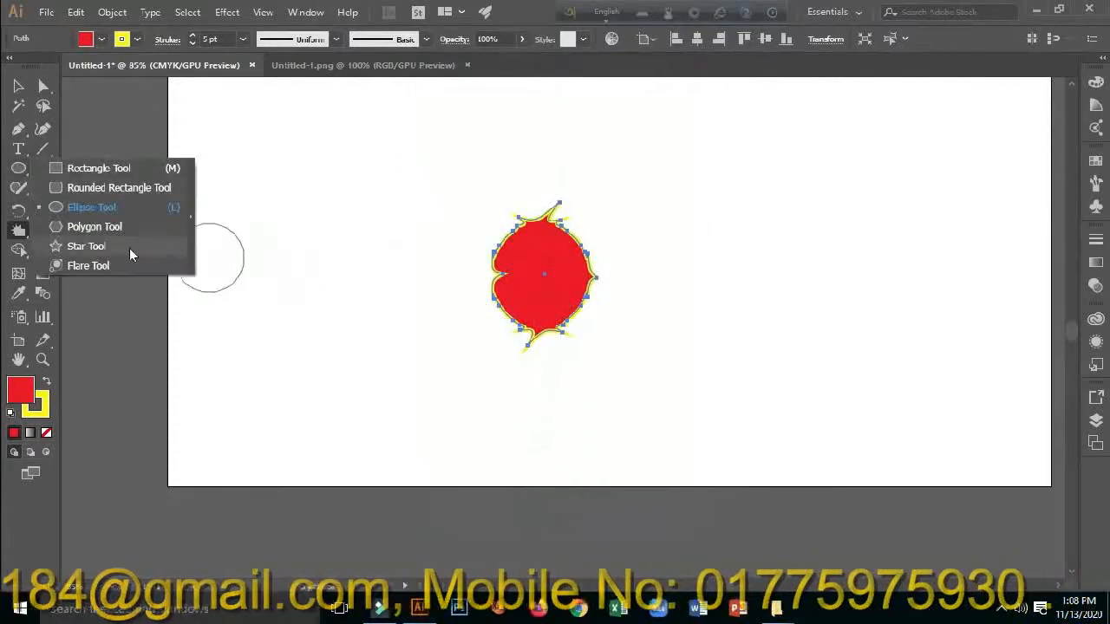
pyautogui.click(94, 227)
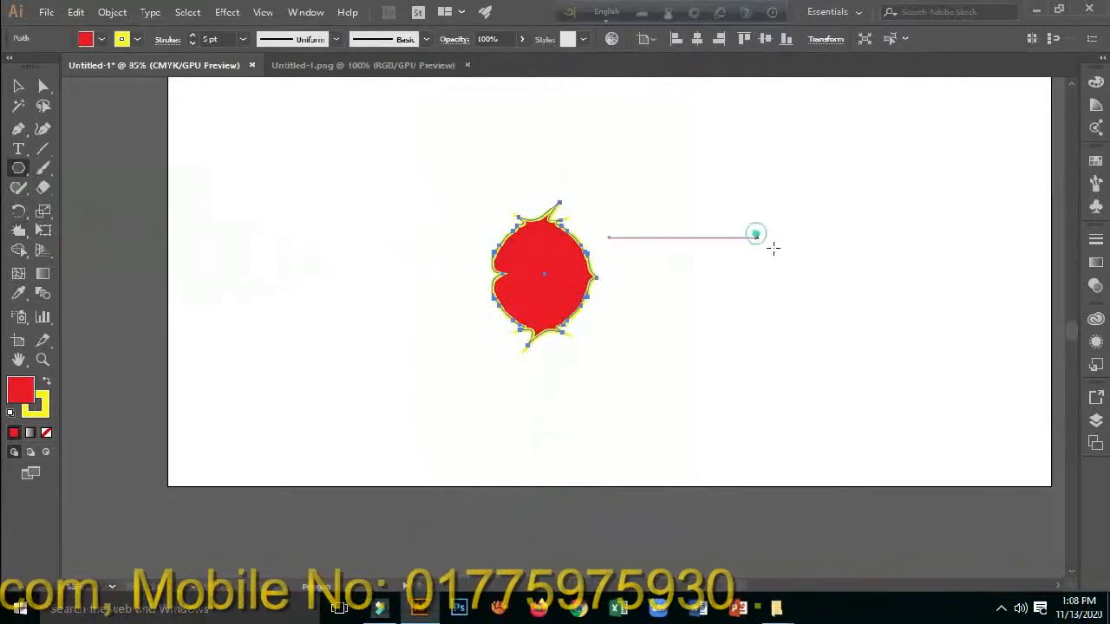
pyautogui.moveTo(756, 235); pyautogui.dragTo(826, 309)
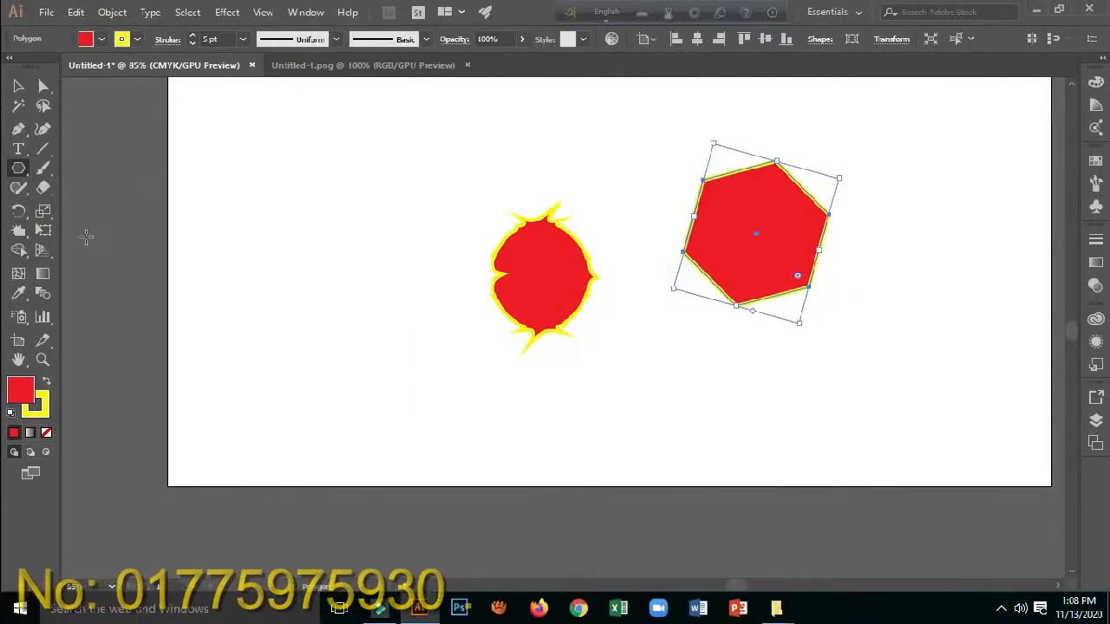
# Crystallize the red hexagon's corners and edges with the Crystallize tool, giving it irregular spikes, including a long one below the bottom corner.
pyautogui.click(17, 233)
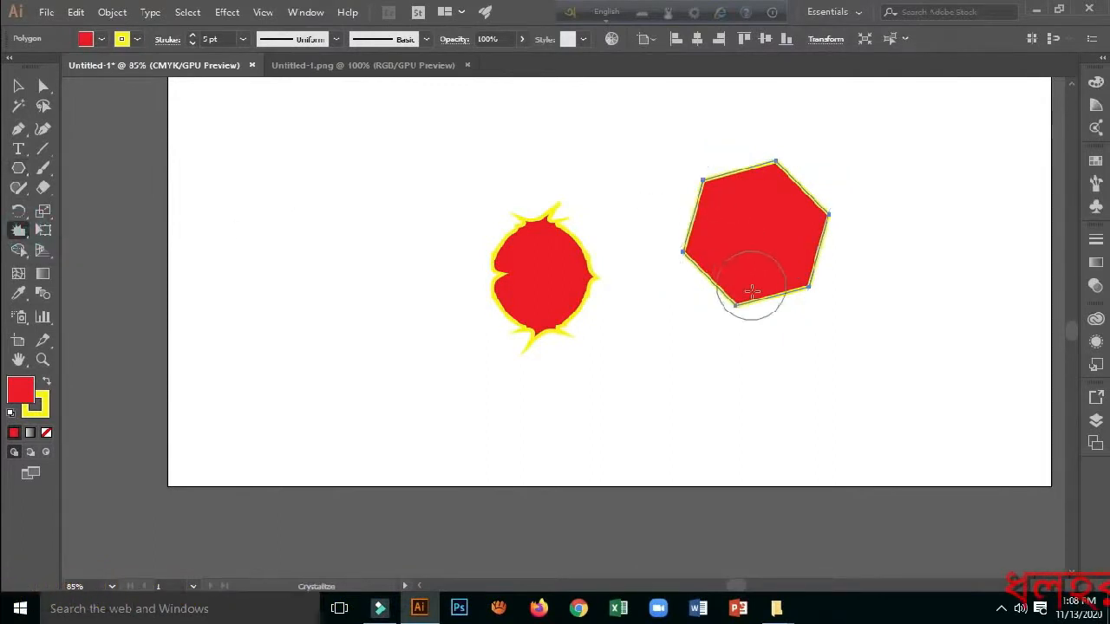
pyautogui.moveTo(737, 303); pyautogui.dragTo(718, 331)
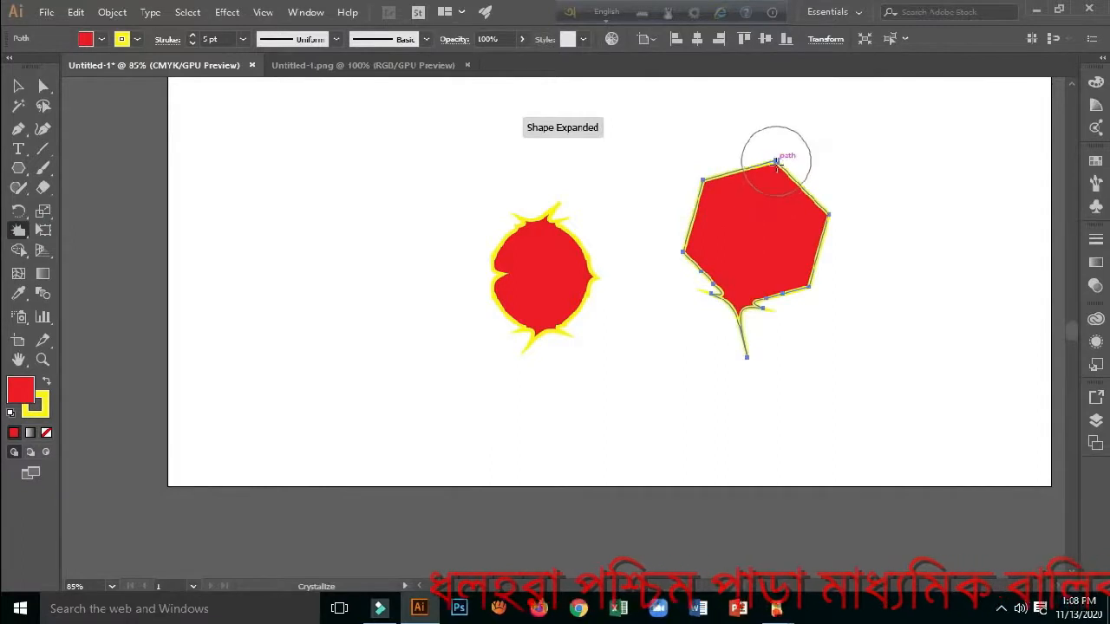
pyautogui.click(778, 161)
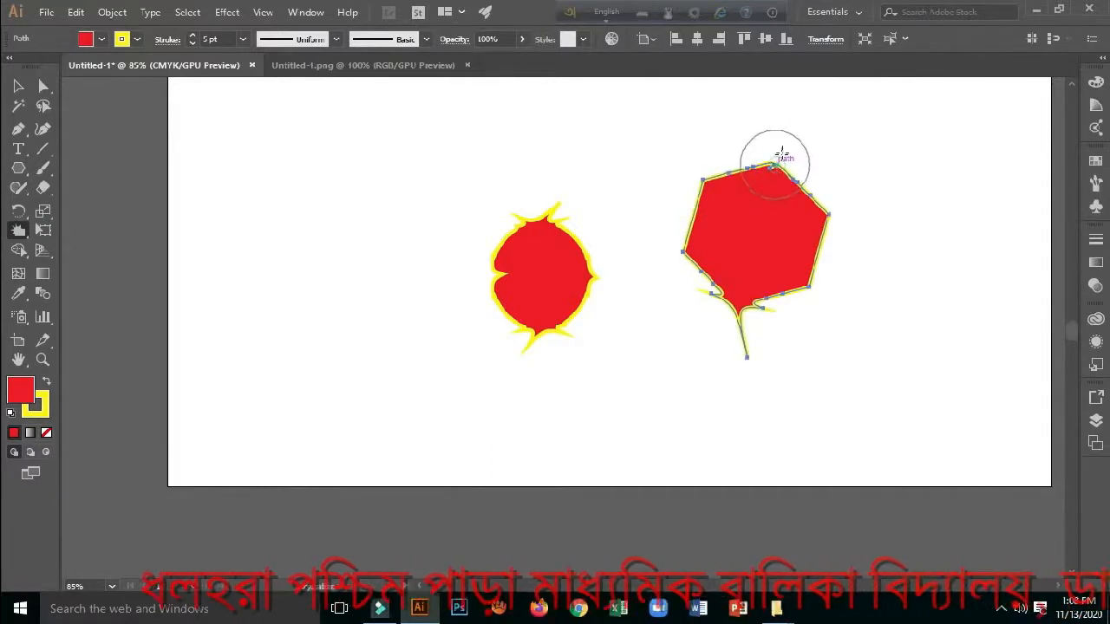
pyautogui.click(774, 168)
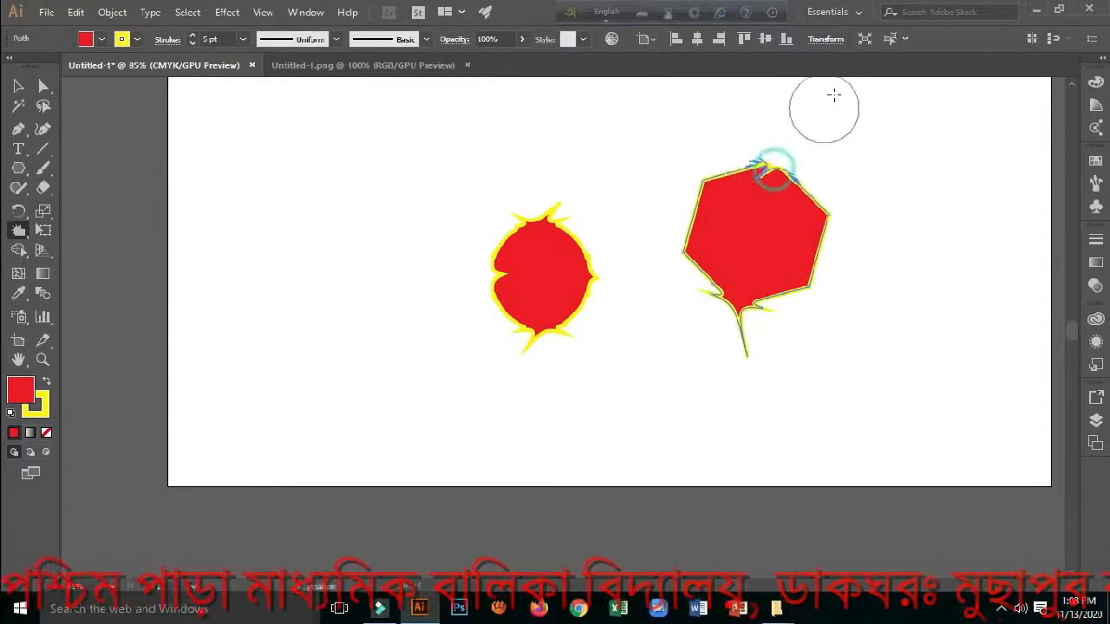
pyautogui.moveTo(715, 183); pyautogui.dragTo(662, 133)
pyautogui.moveTo(714, 246); pyautogui.dragTo(650, 255)
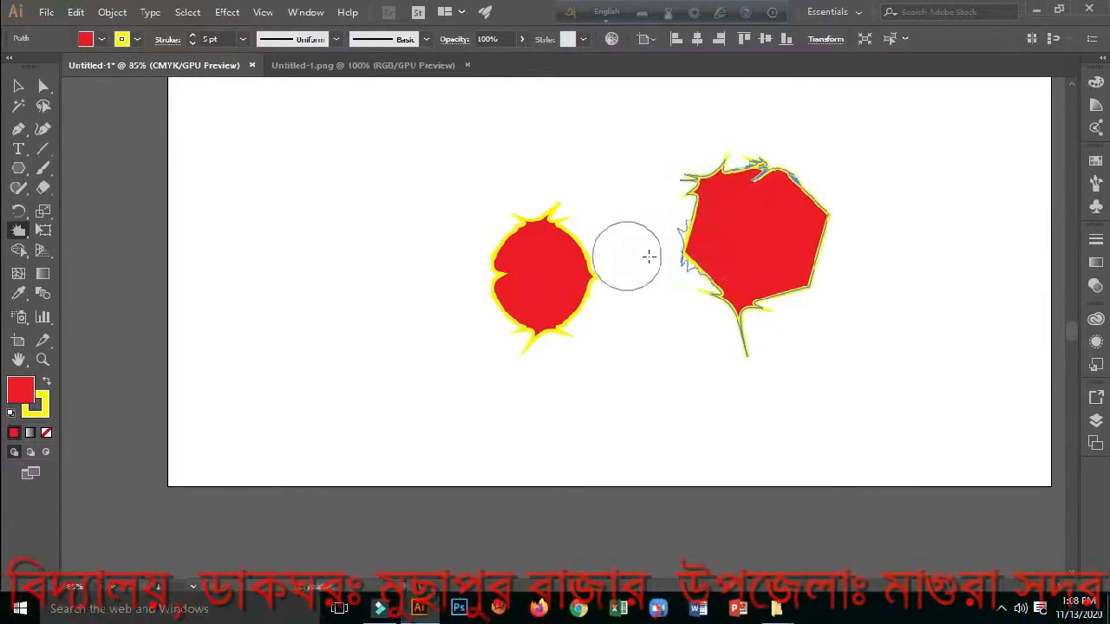
pyautogui.moveTo(823, 216); pyautogui.dragTo(915, 211)
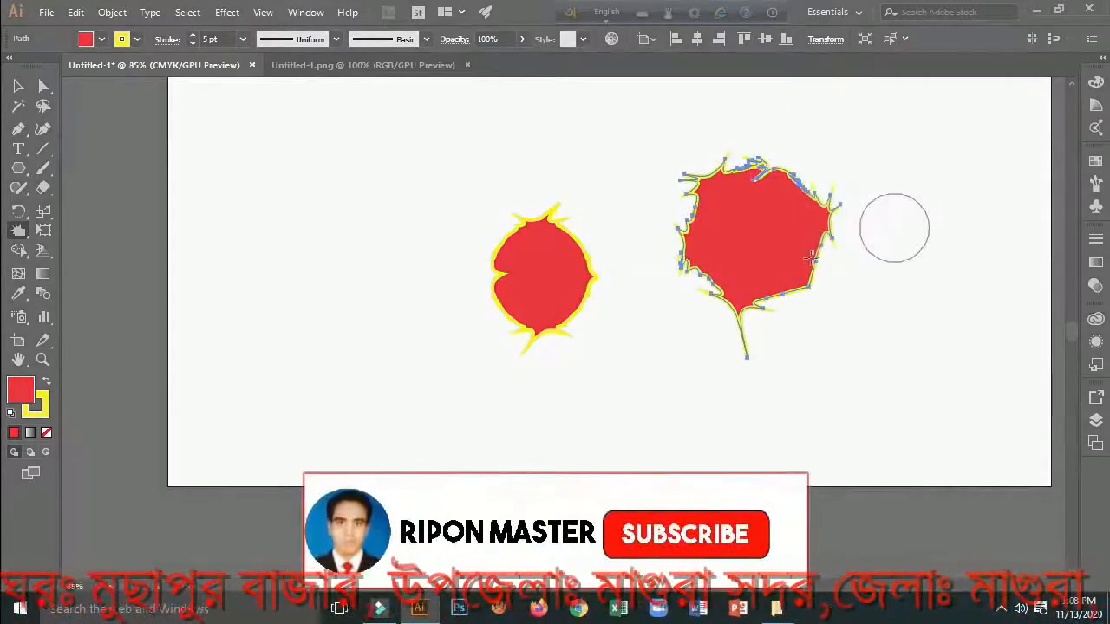
pyautogui.moveTo(800, 262)
pyautogui.mouseDown()
pyautogui.moveTo(852, 327)
pyautogui.moveTo(864, 322)
pyautogui.mouseUp()
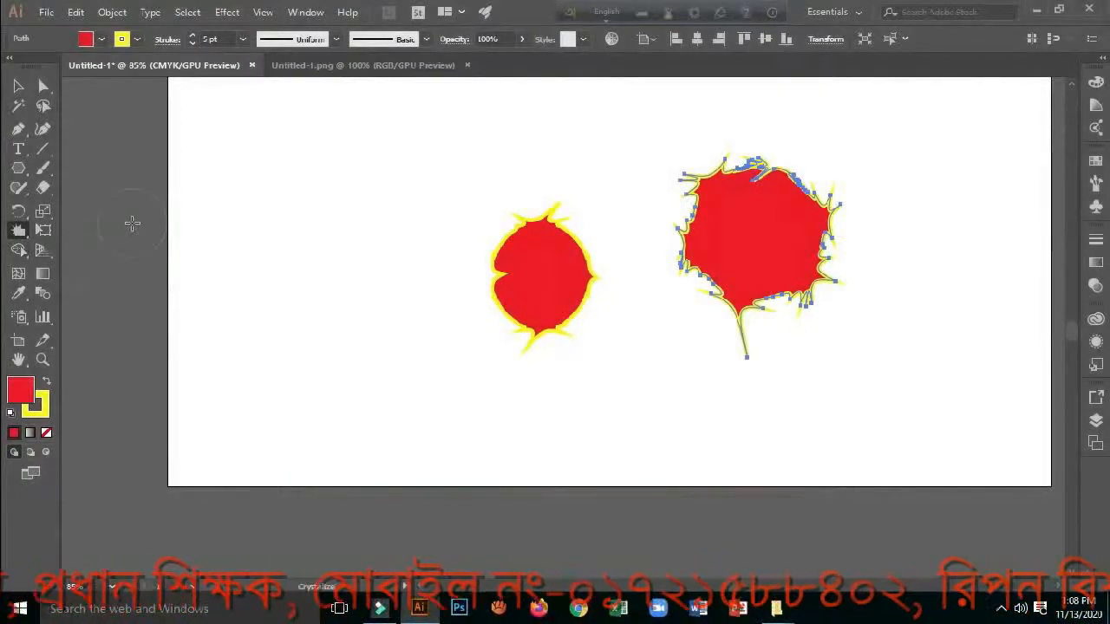
pyautogui.click(19, 230)
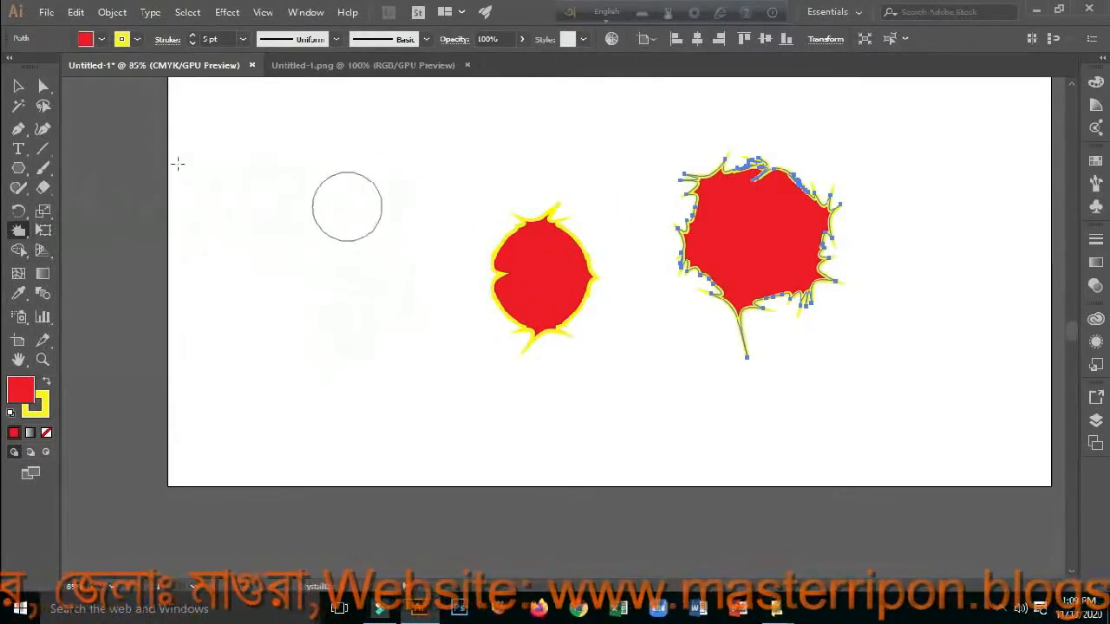
# Draw a red five-pointed star with the Star tool to the left of the spiky circle.
pyautogui.click(18, 168)
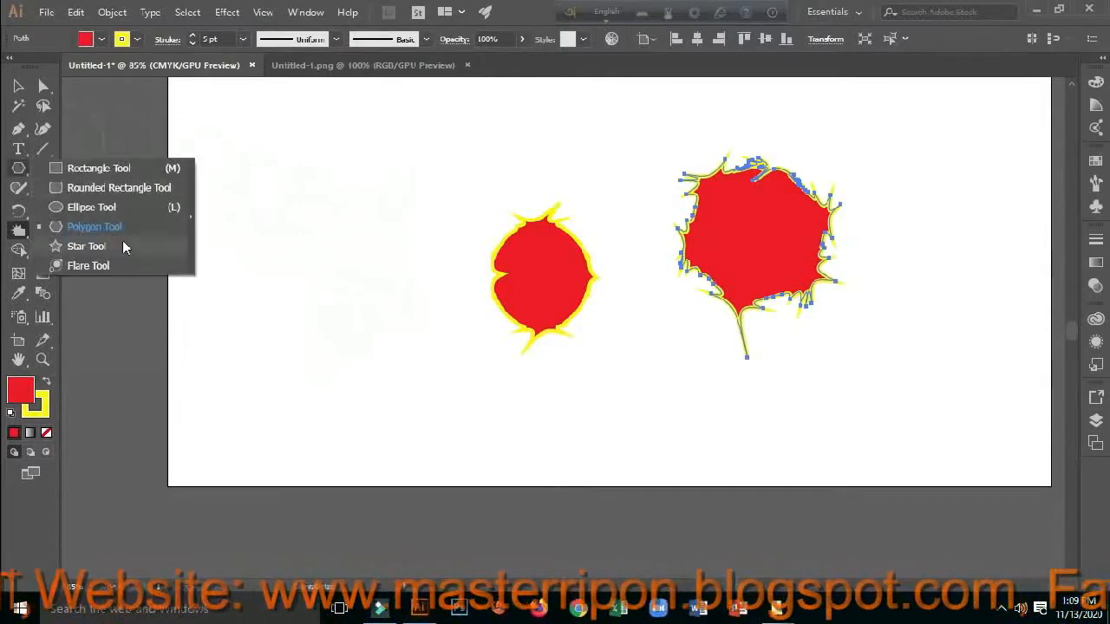
pyautogui.click(97, 244)
pyautogui.moveTo(281, 235); pyautogui.dragTo(345, 280)
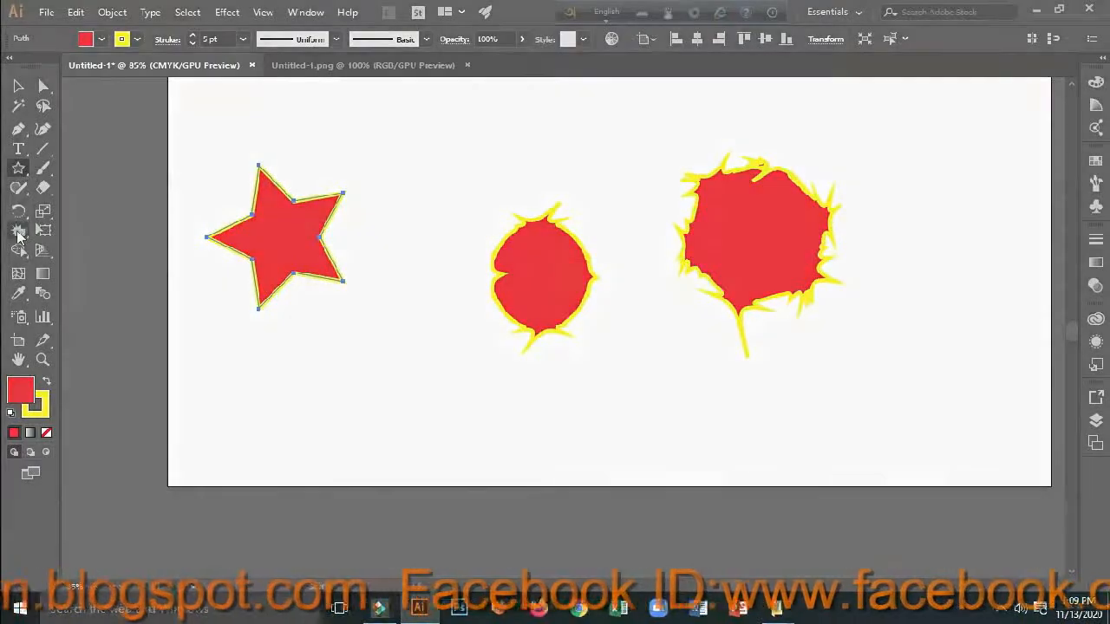
# Crystallize the star's inner notches with the Crystallize tool, making spikes that cut inward and one that points outward.
pyautogui.click(21, 230)
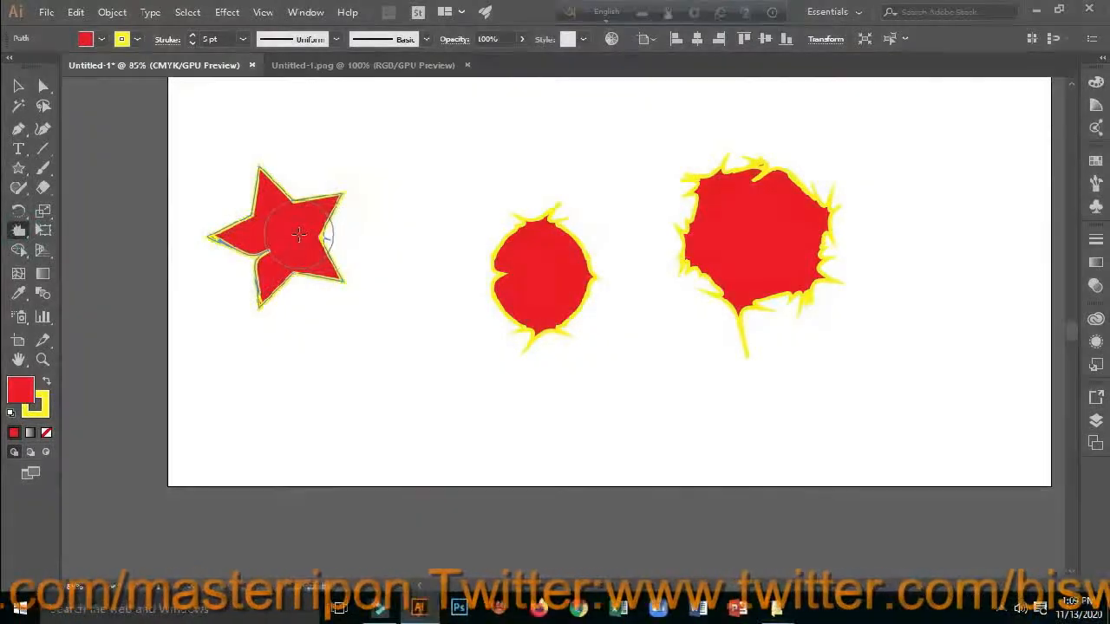
pyautogui.moveTo(299, 235)
pyautogui.mouseDown()
pyautogui.moveTo(336, 240)
pyautogui.moveTo(290, 234)
pyautogui.mouseUp()
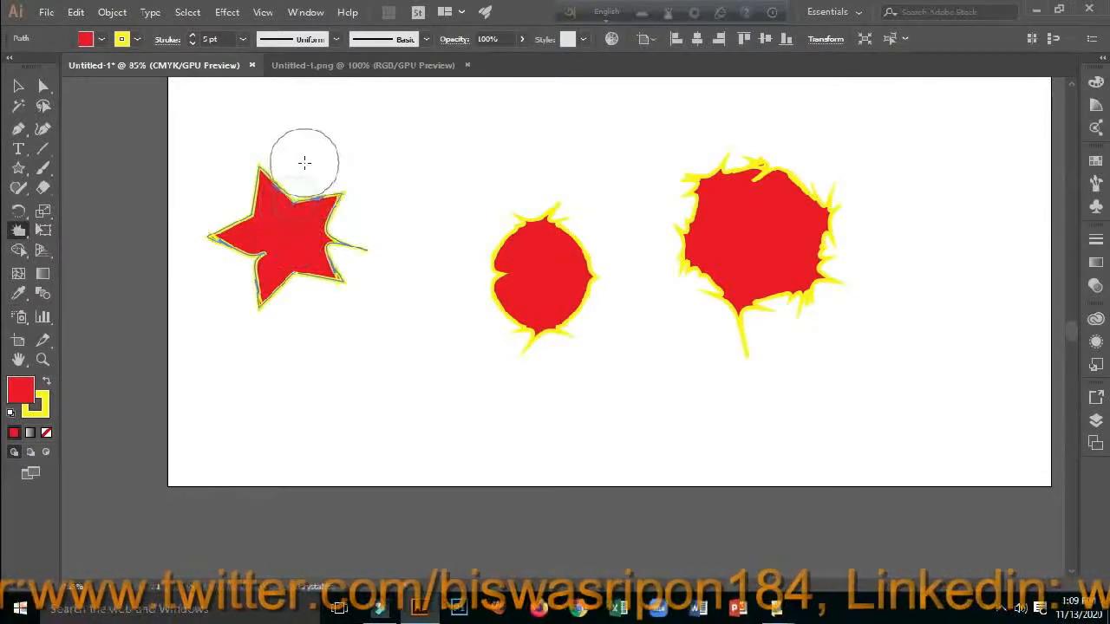
pyautogui.moveTo(292, 188); pyautogui.dragTo(285, 217)
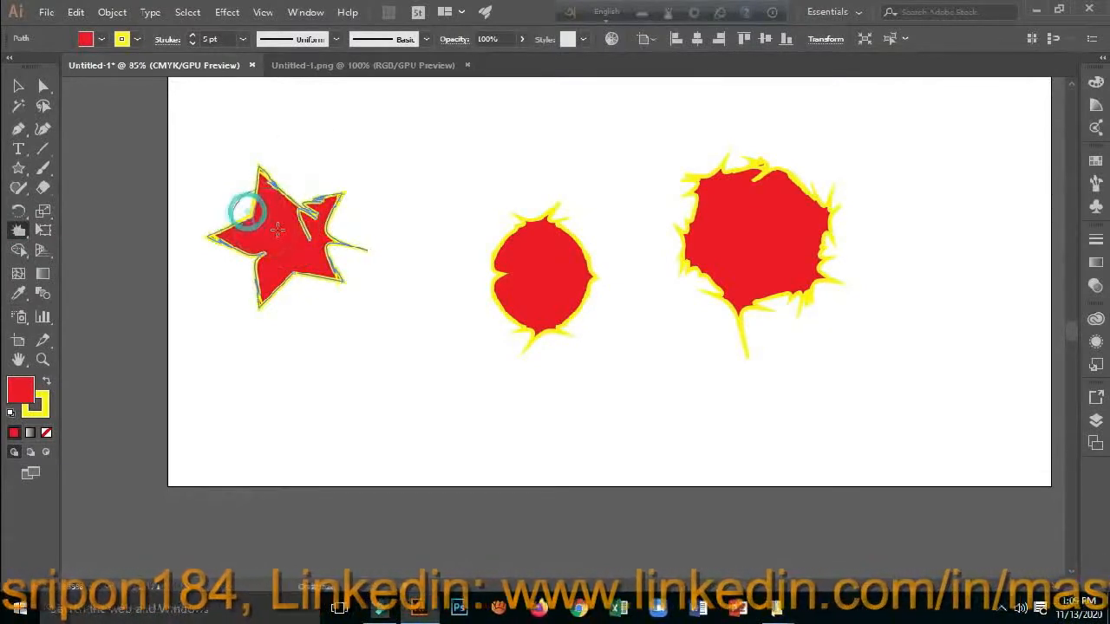
pyautogui.click(295, 276)
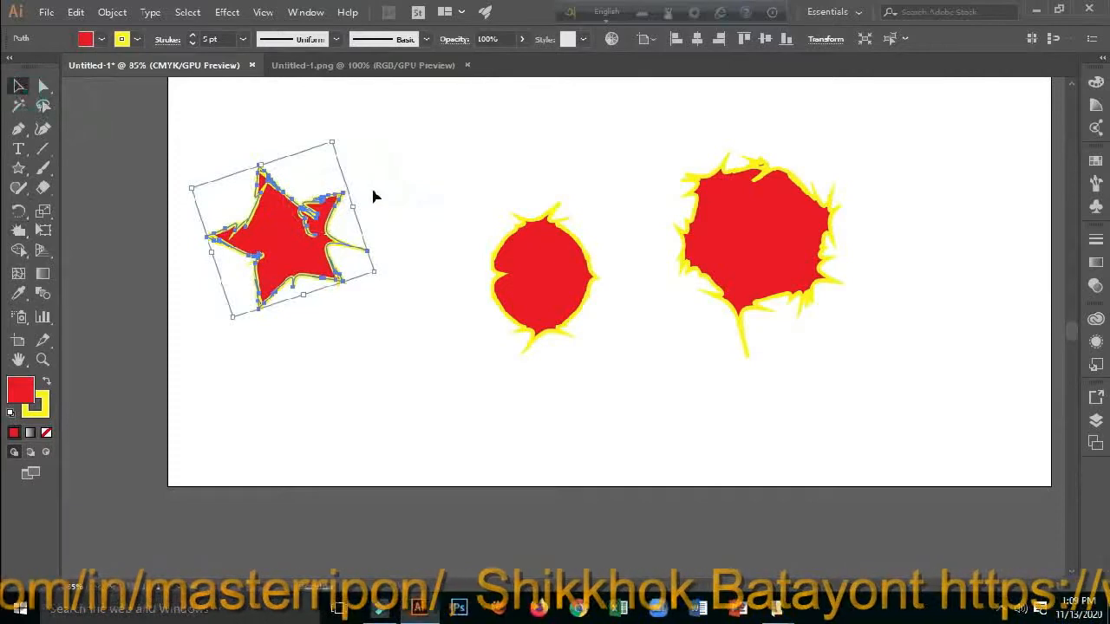
# Select the crystallized star, circle and hexagon together and delete them from the artboard.
pyautogui.click(374, 194)
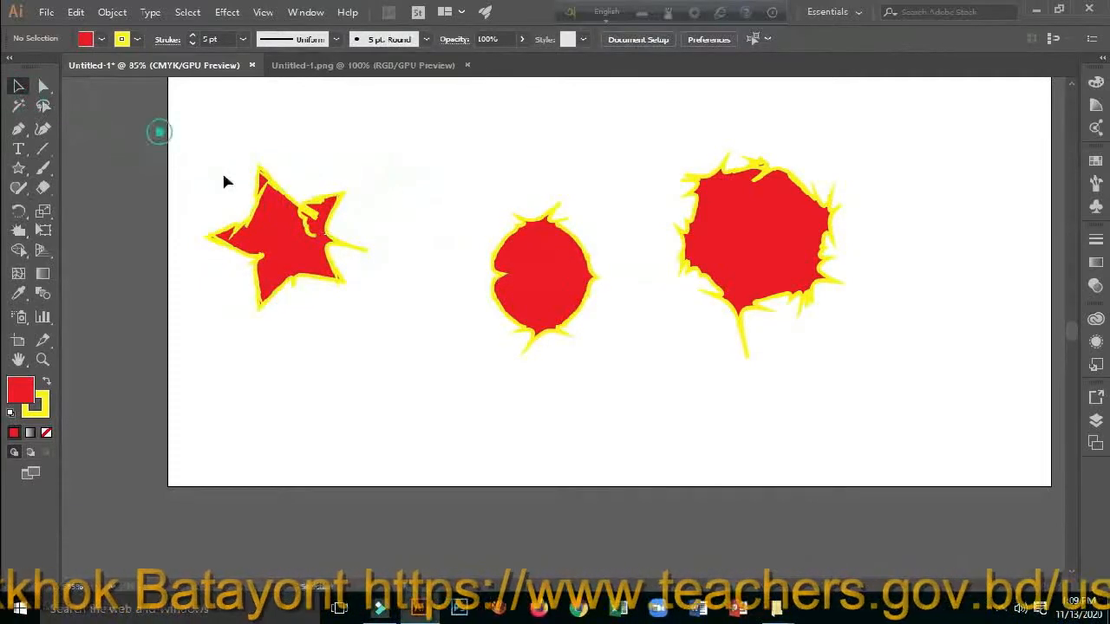
pyautogui.moveTo(887, 378); pyautogui.dragTo(900, 380)
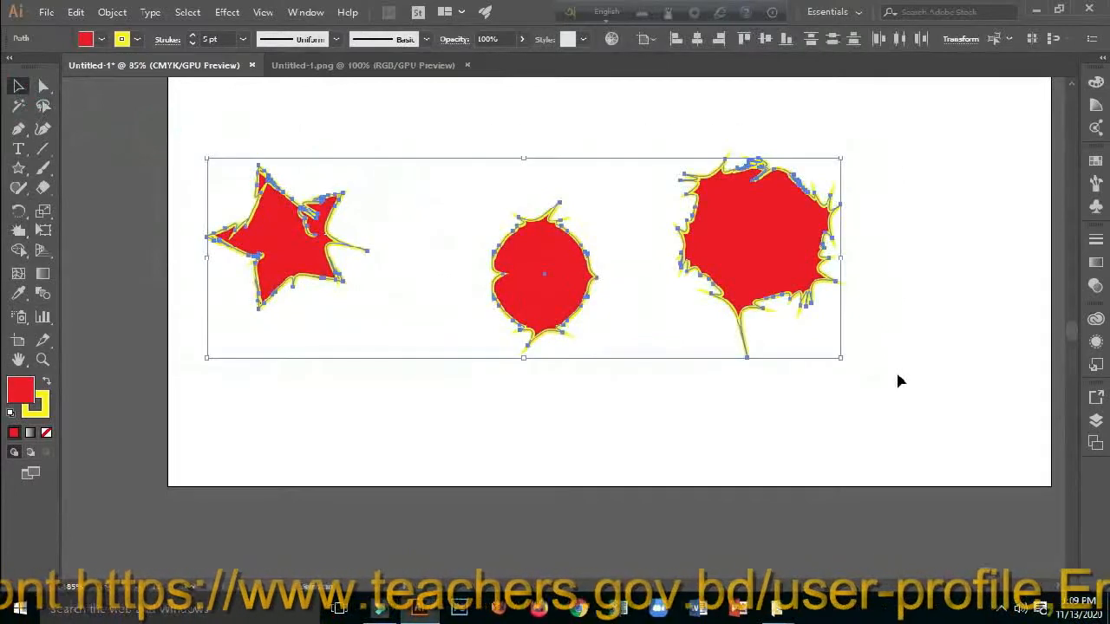
pyautogui.press('Delete')
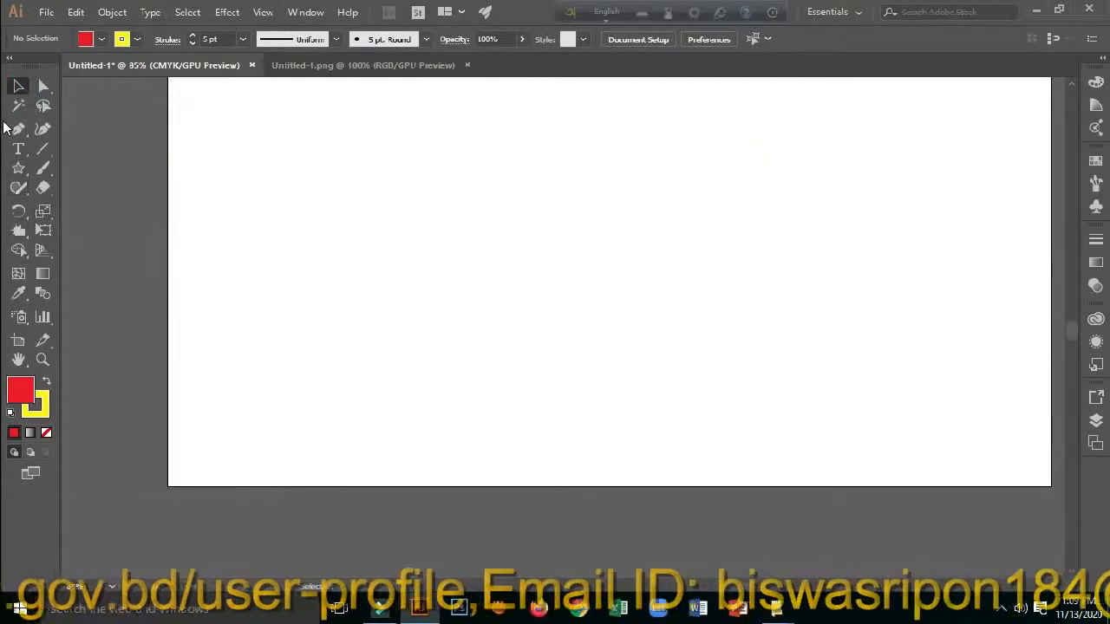
# Add a line of text with the channel name in capital letters on the upper left part of the artboard.
pyautogui.click(20, 149)
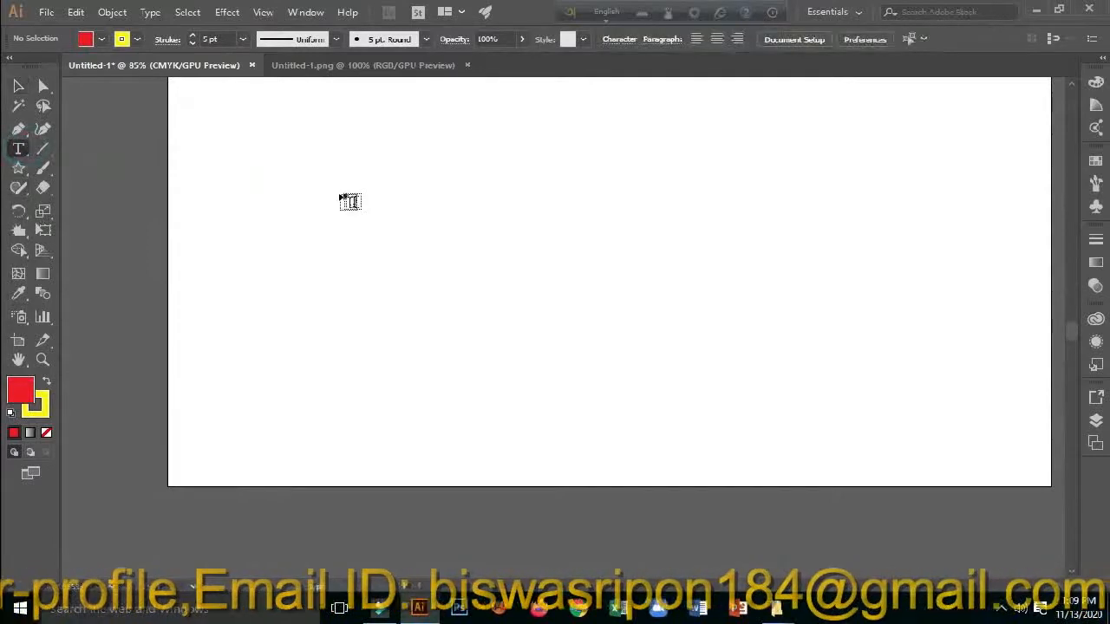
pyautogui.click(335, 194)
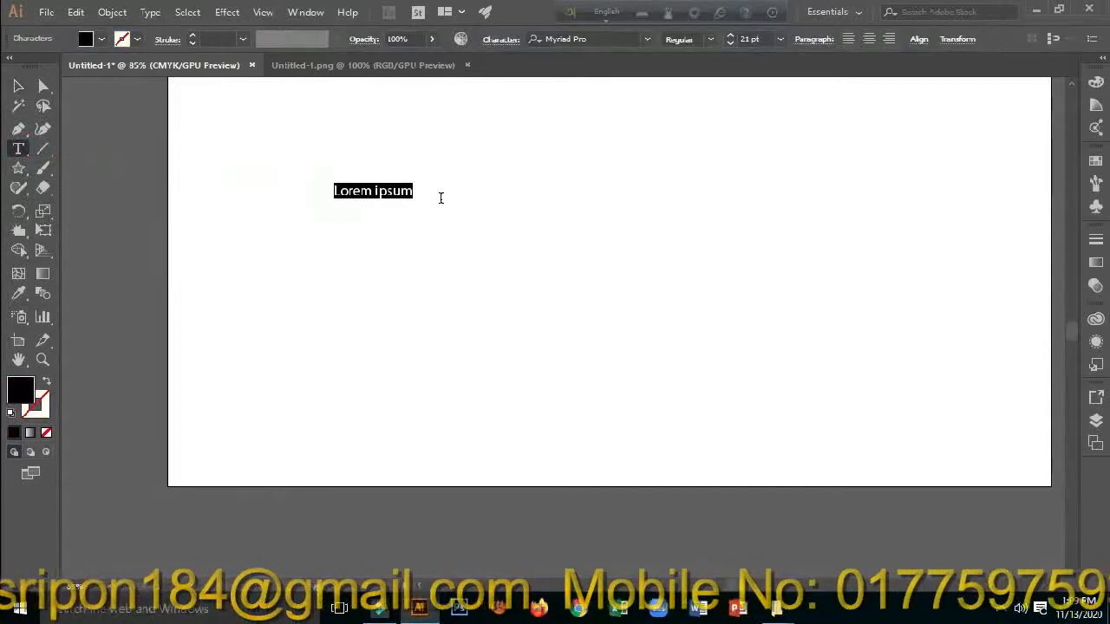
pyautogui.write('RIPON MASTER')
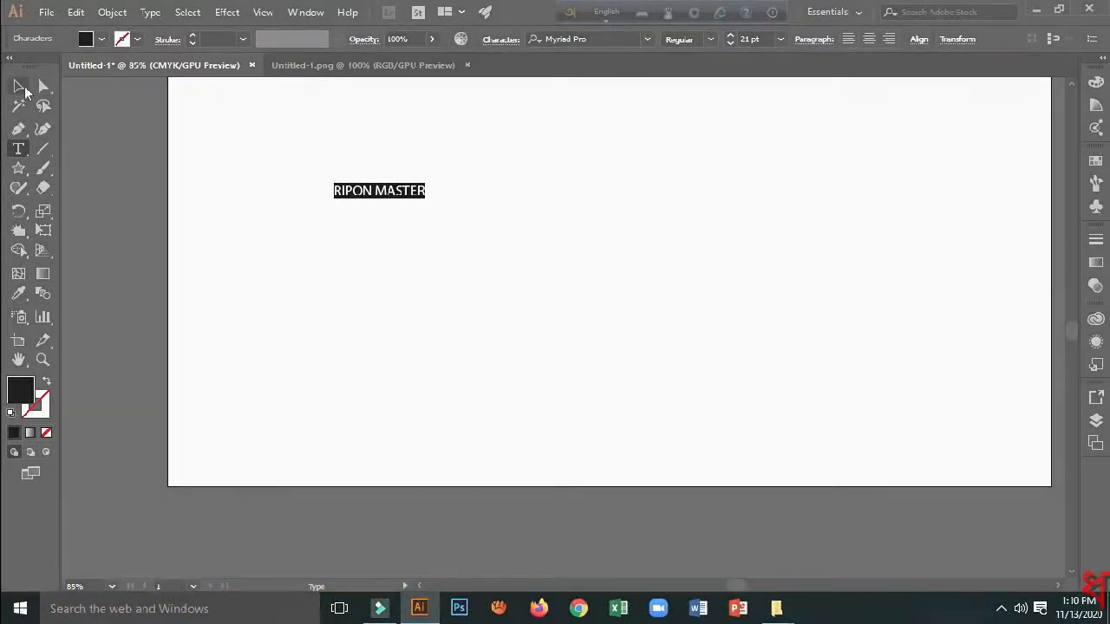
# Set the font style of the channel name text to Bold.
pyautogui.click(17, 85)
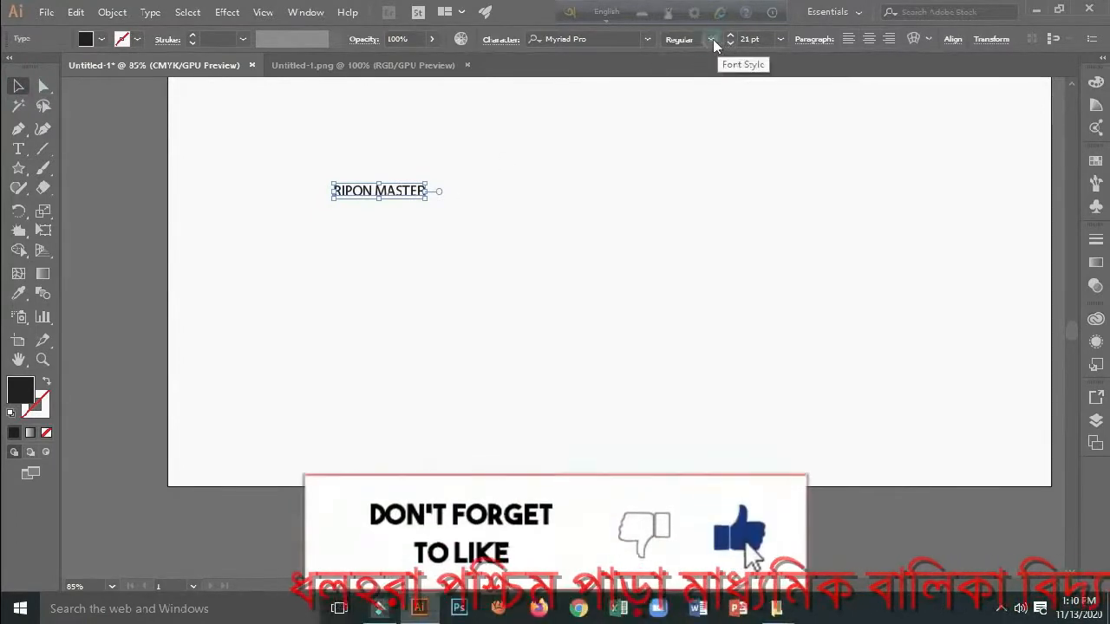
pyautogui.click(713, 39)
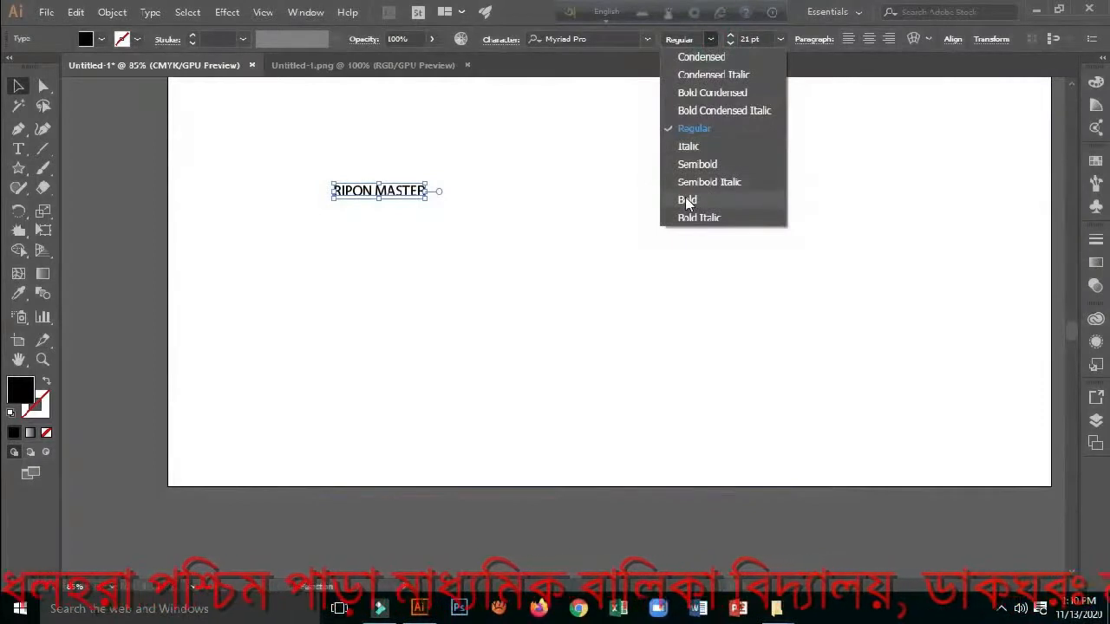
pyautogui.click(687, 199)
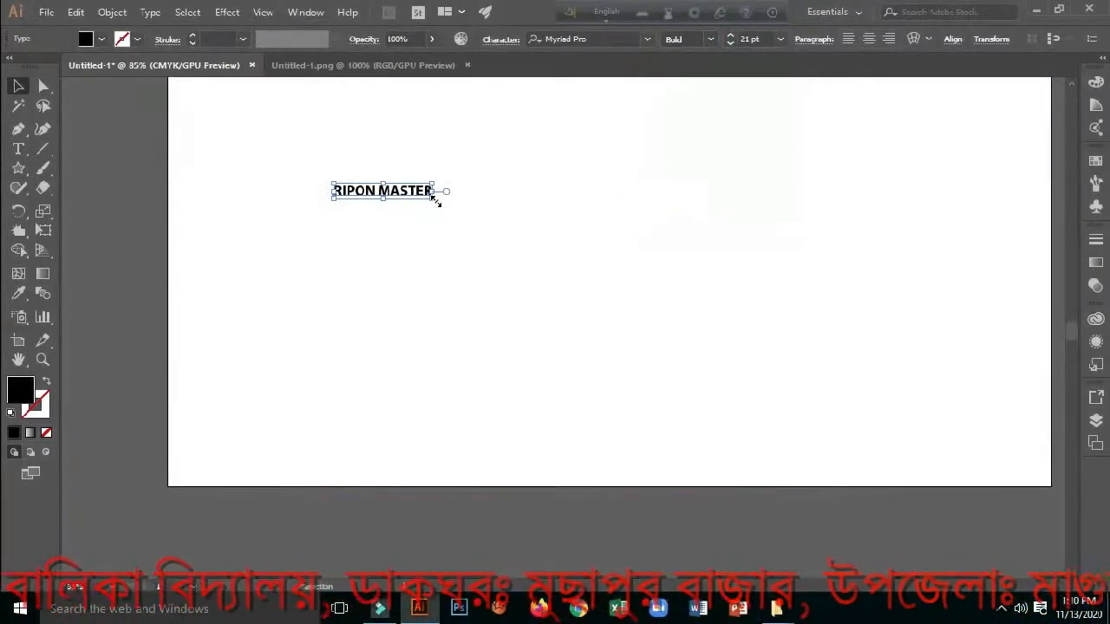
# Scale the text up from its corners to about 302 pt so that it spans most of the artboard's width.
pyautogui.moveTo(440, 199); pyautogui.dragTo(898, 369)
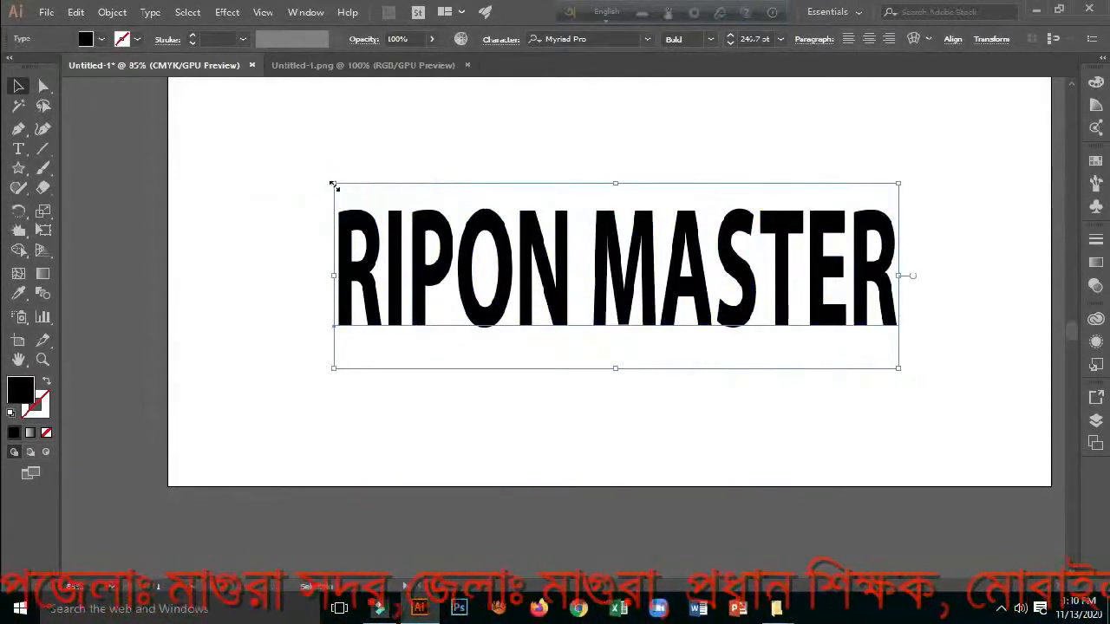
pyautogui.moveTo(333, 184); pyautogui.dragTo(235, 134)
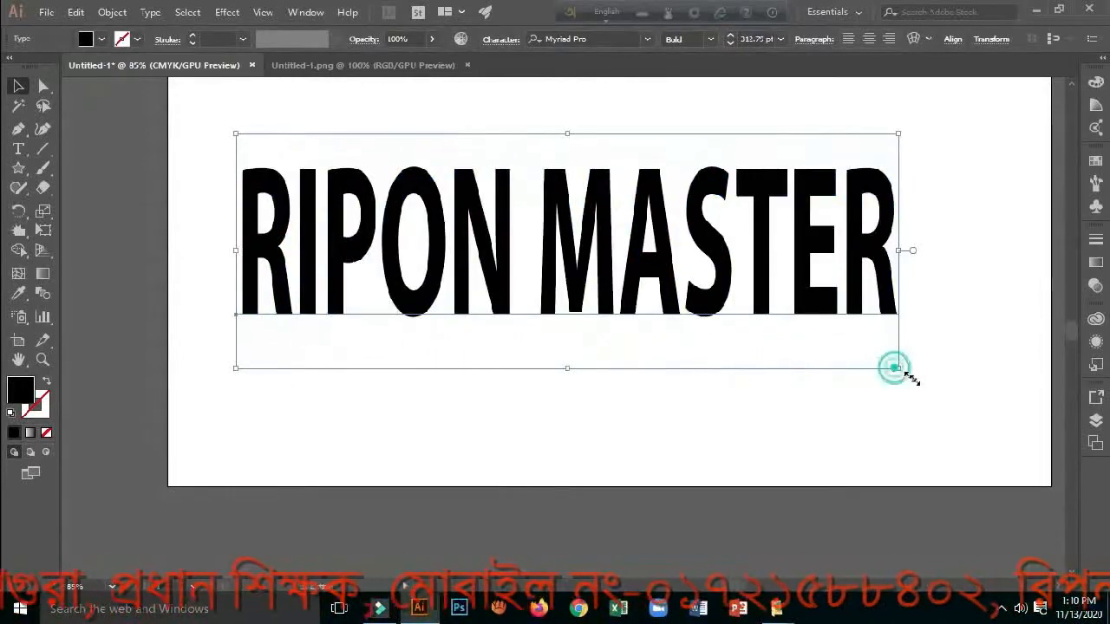
pyautogui.moveTo(898, 368); pyautogui.dragTo(987, 421)
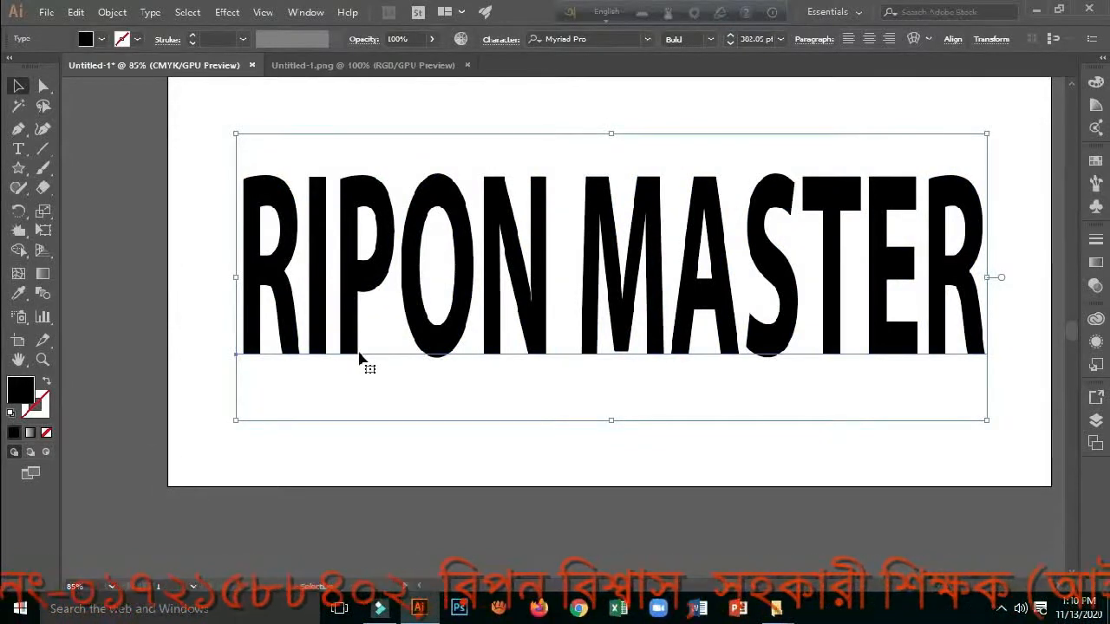
# Try to crystallize the first letter of the live text with the Crystallize tool.
pyautogui.click(19, 230)
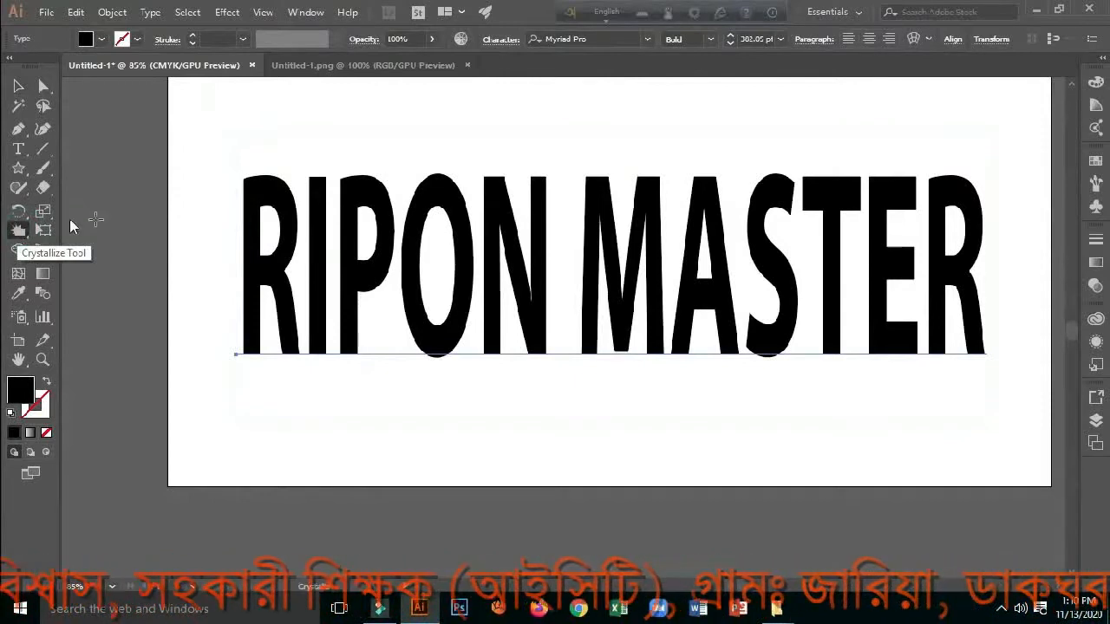
pyautogui.click(292, 216)
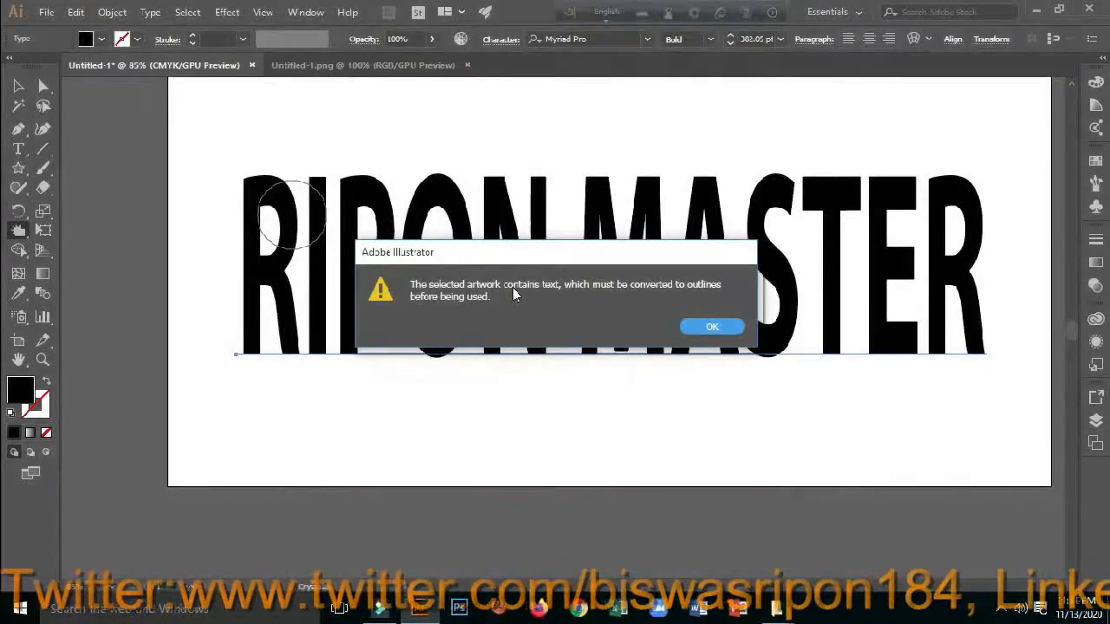
pyautogui.click(705, 326)
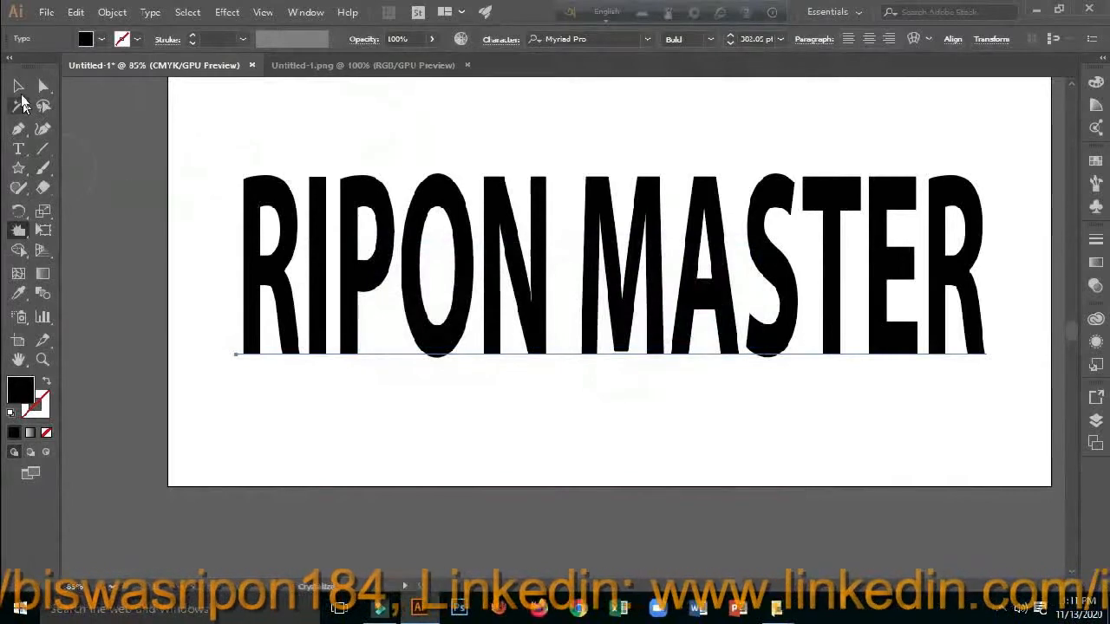
pyautogui.click(18, 86)
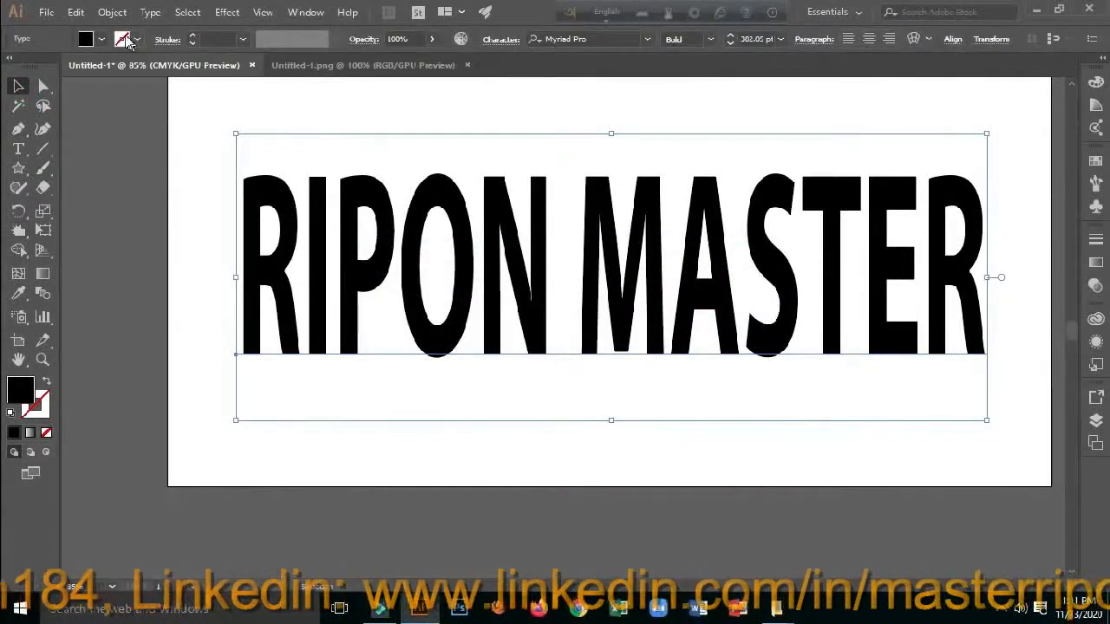
pyautogui.click(111, 13)
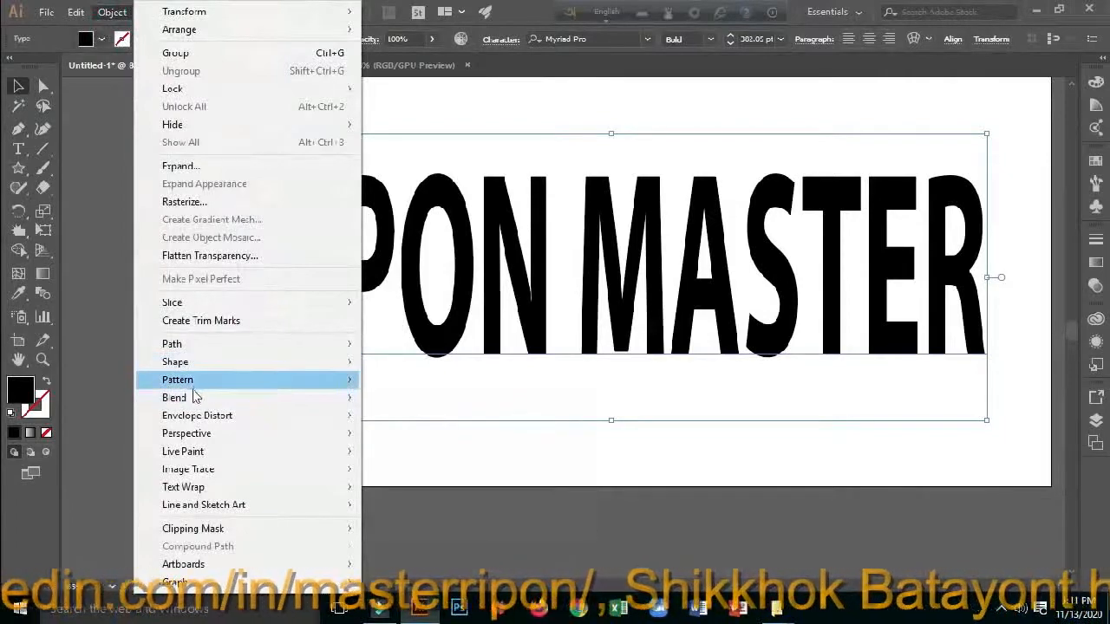
pyautogui.moveTo(185, 418)
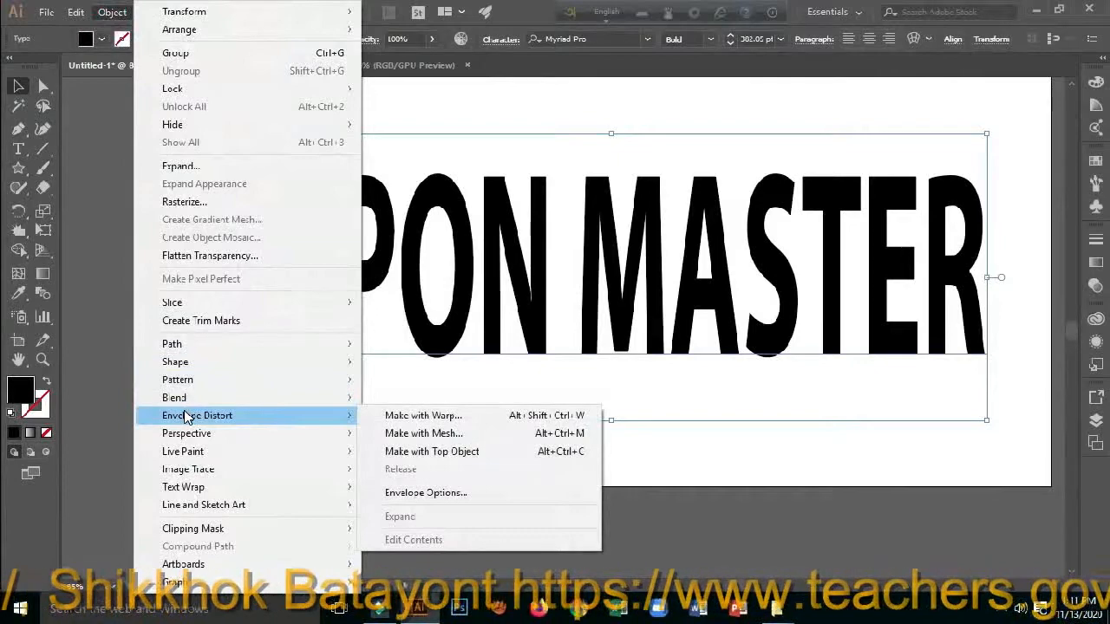
pyautogui.moveTo(298, 490)
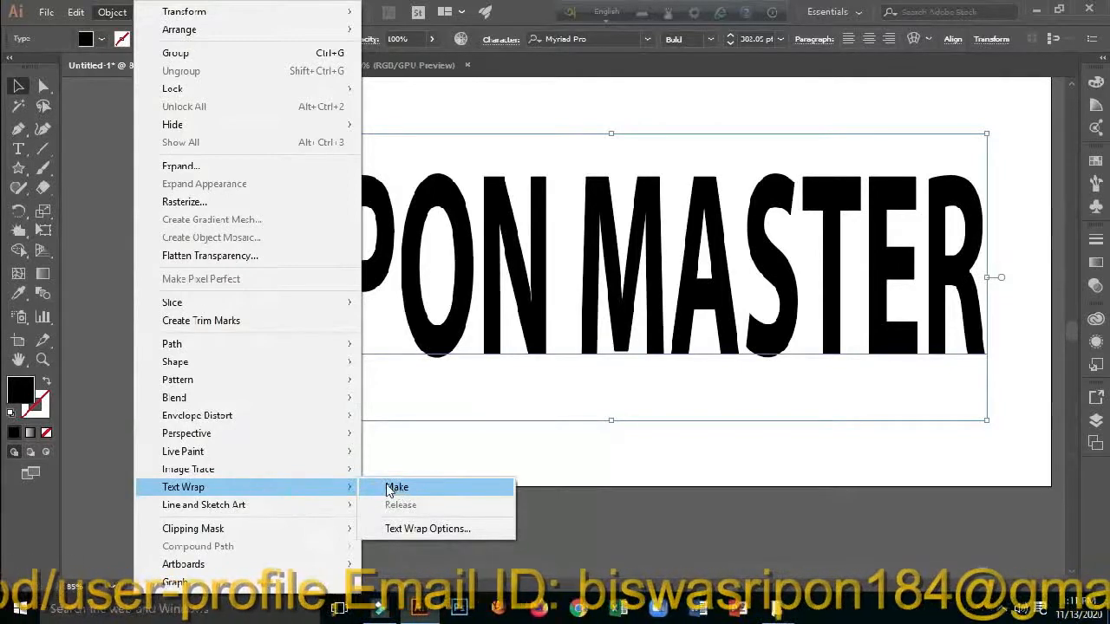
pyautogui.click(75, 349)
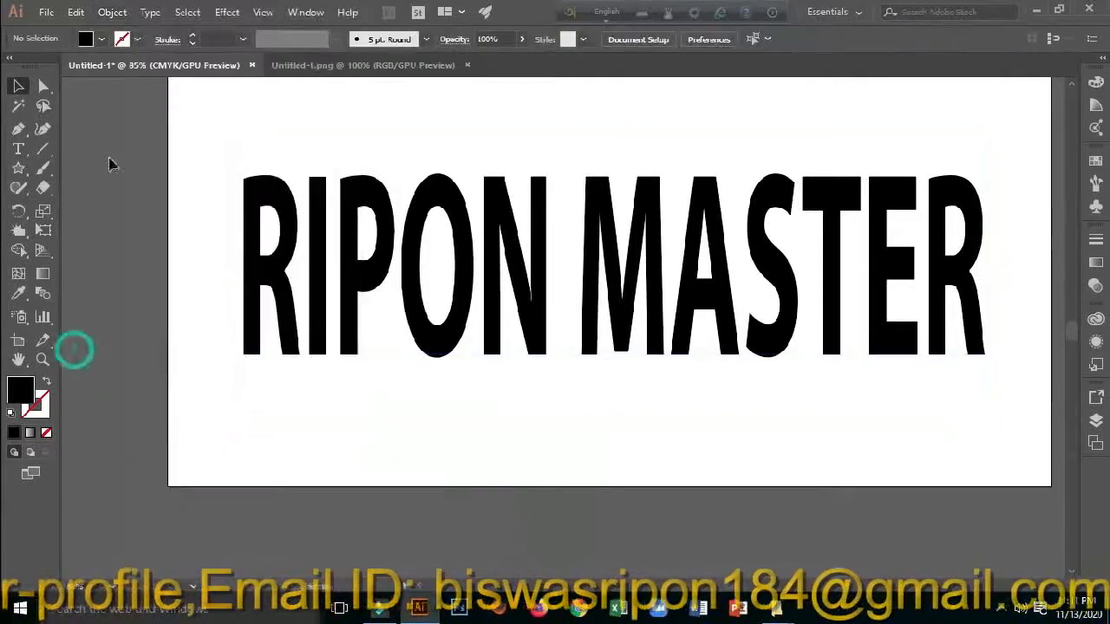
pyautogui.click(148, 14)
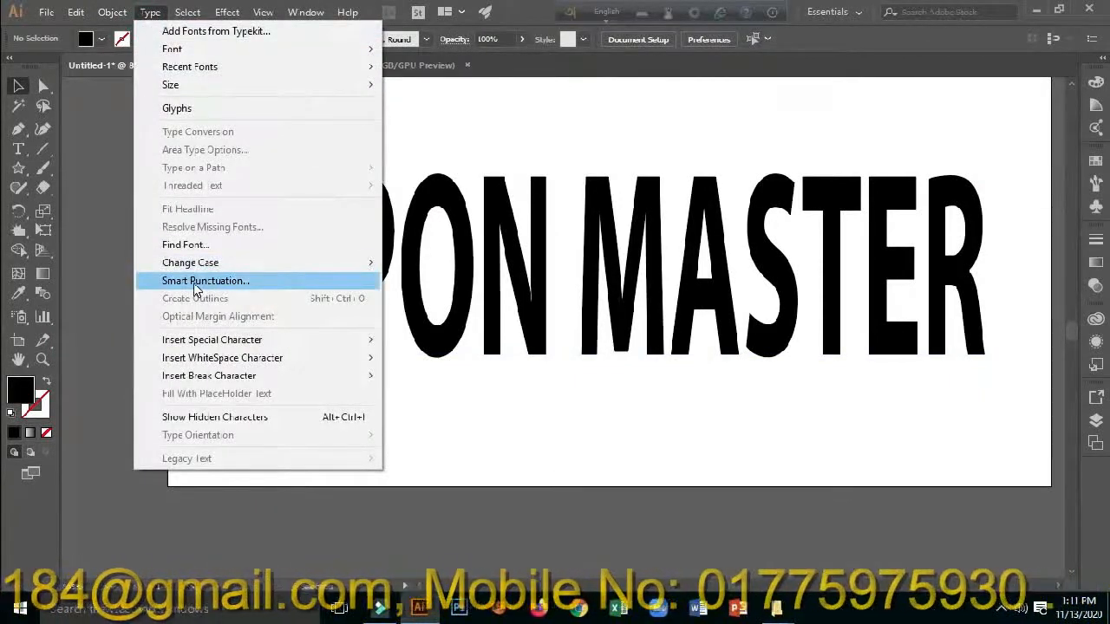
# Select the large bold text and convert it to outlines.
pyautogui.click(483, 390)
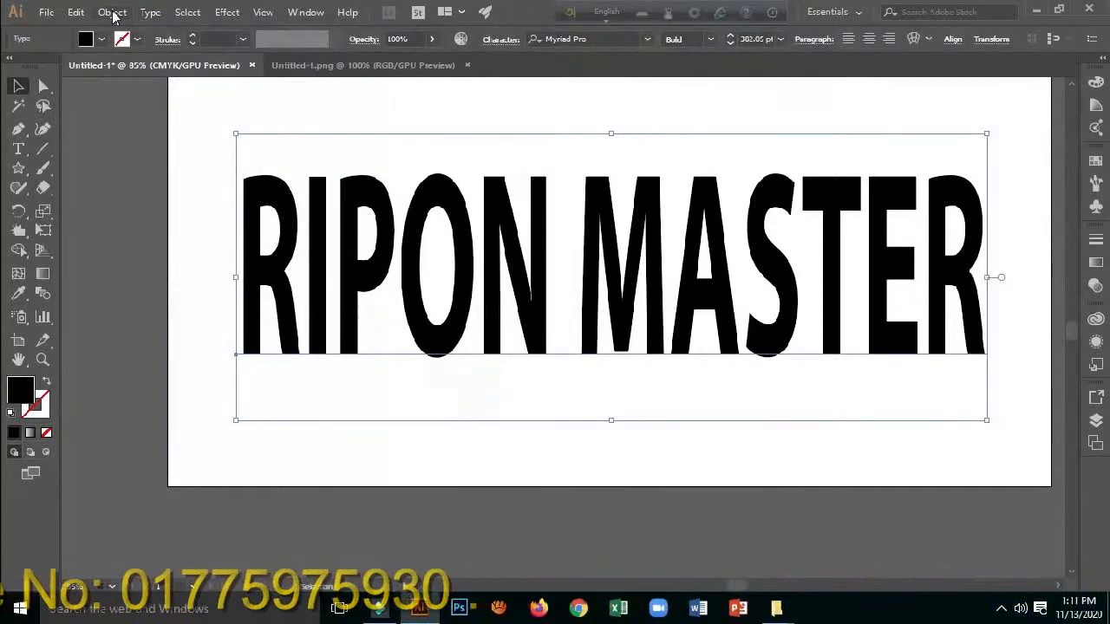
pyautogui.click(150, 14)
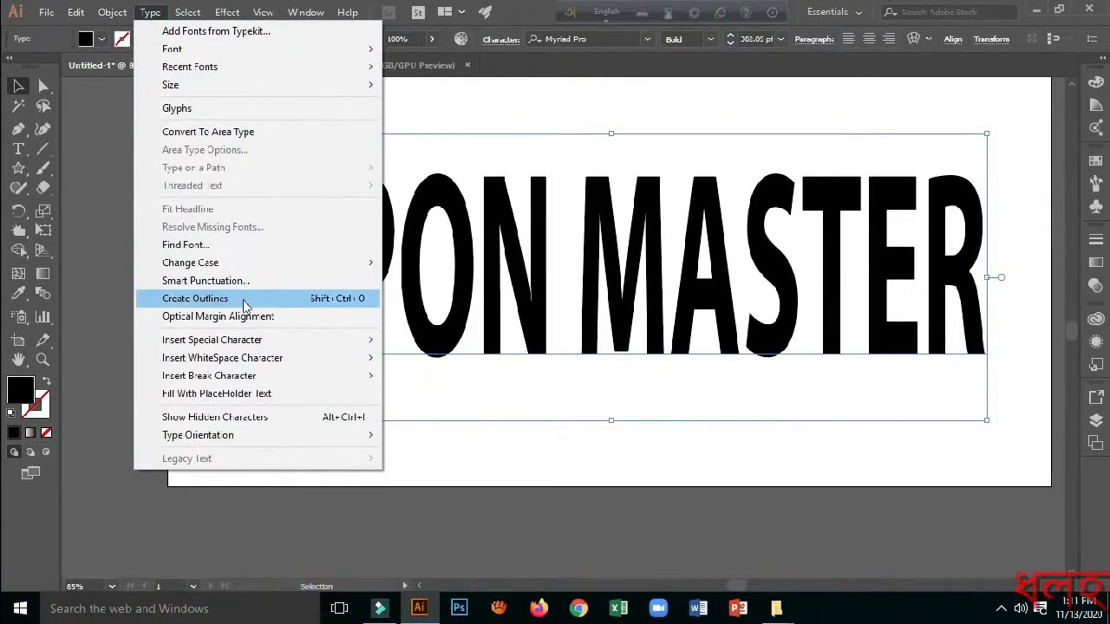
pyautogui.click(330, 299)
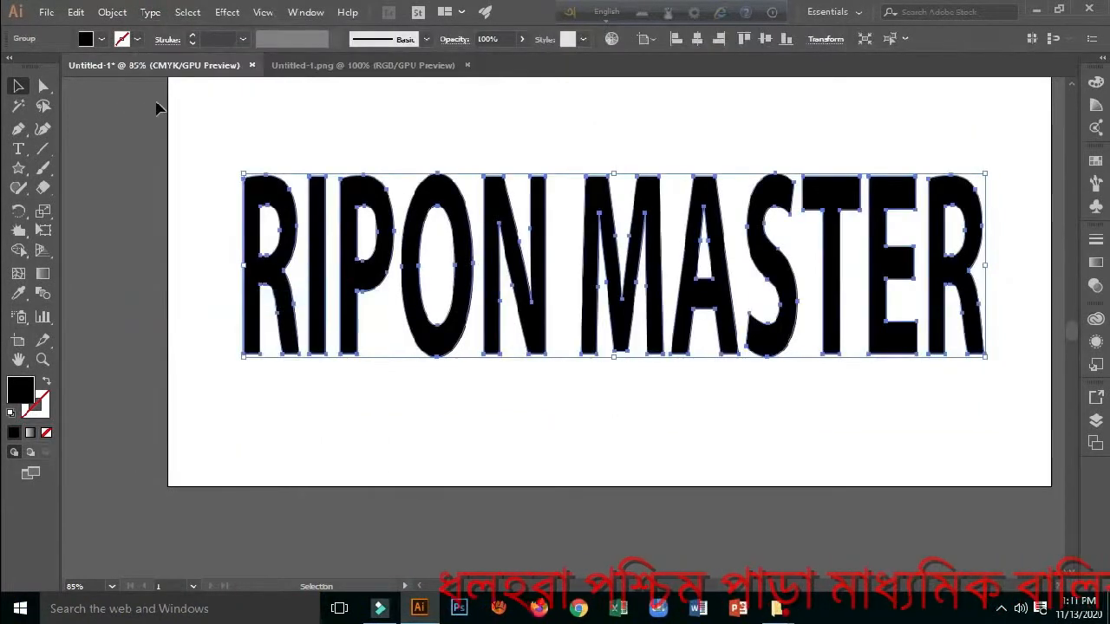
pyautogui.click(112, 13)
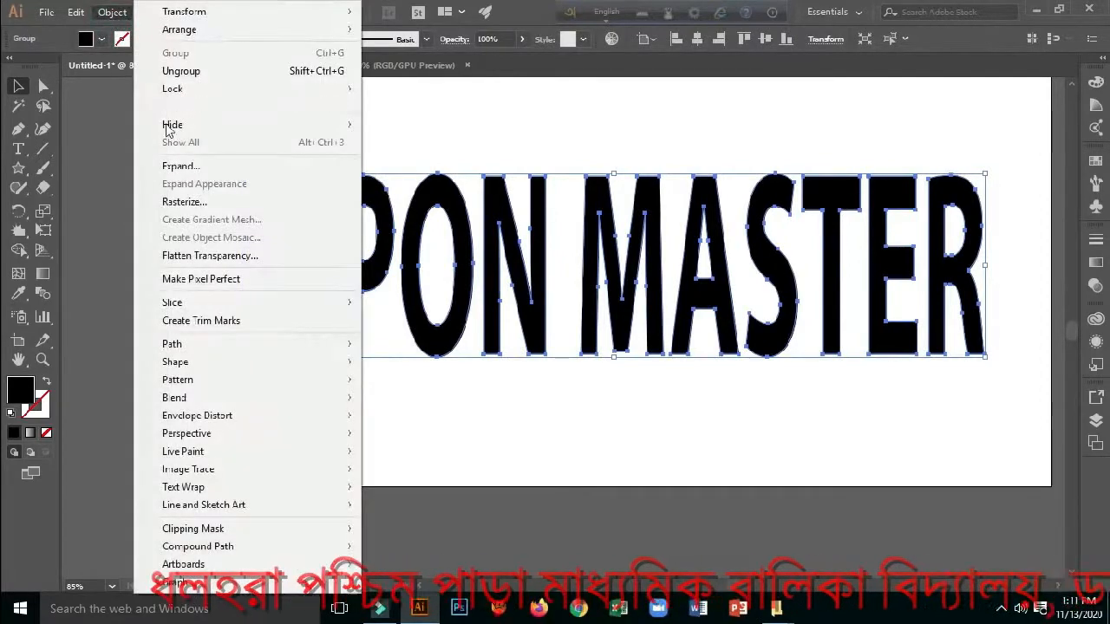
pyautogui.click(183, 171)
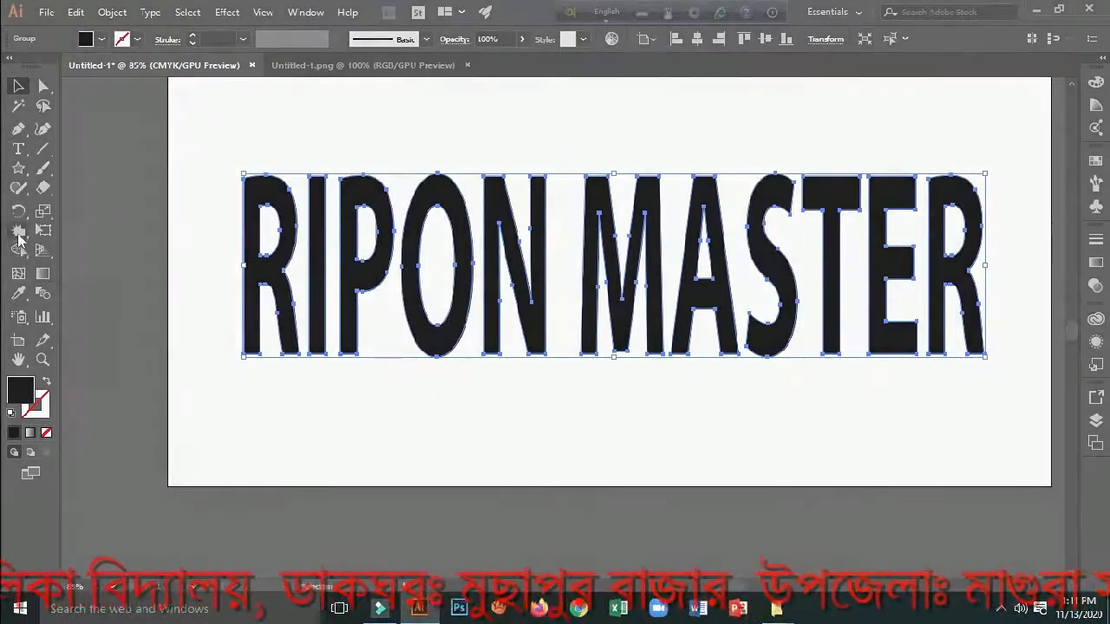
# Crystallize the upper and lower ends of the first three outlined letters with the Crystallize tool.
pyautogui.click(20, 231)
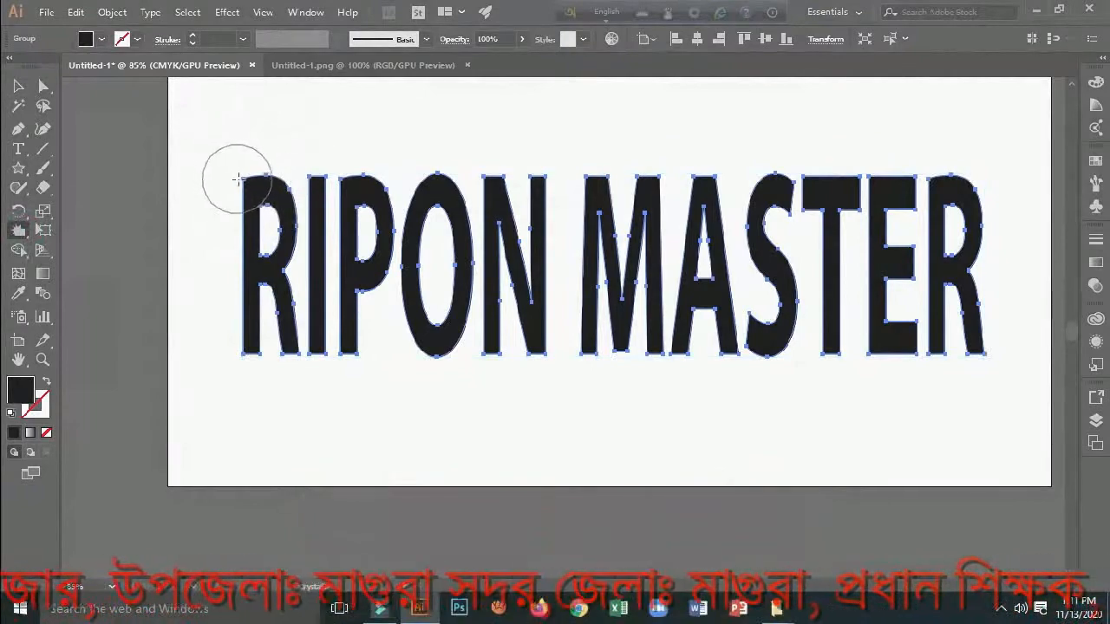
pyautogui.click(234, 175)
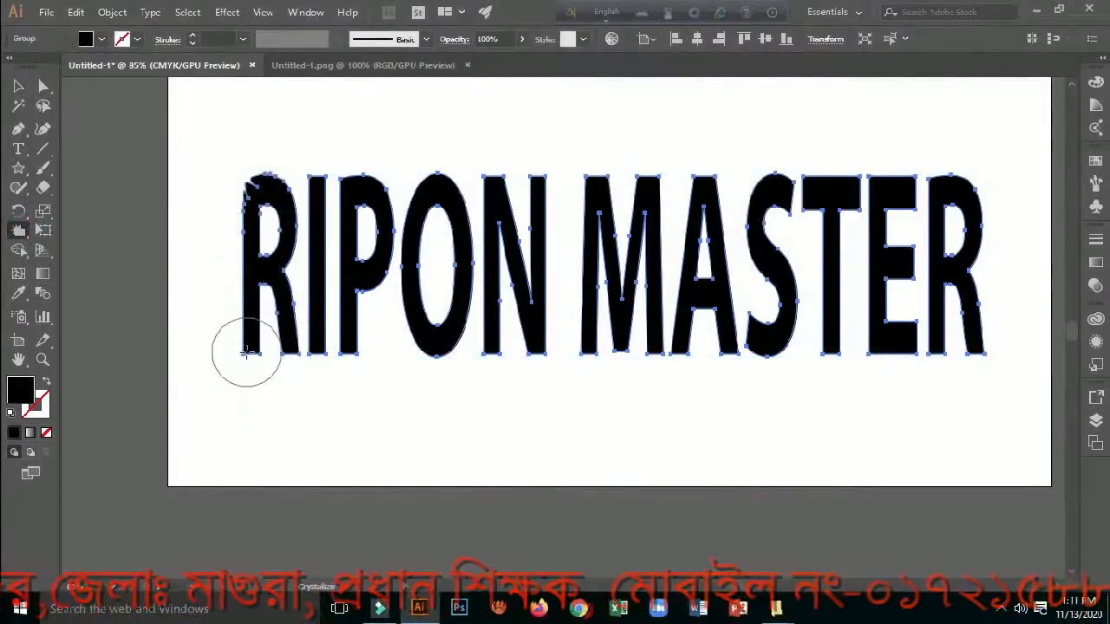
pyautogui.click(245, 371)
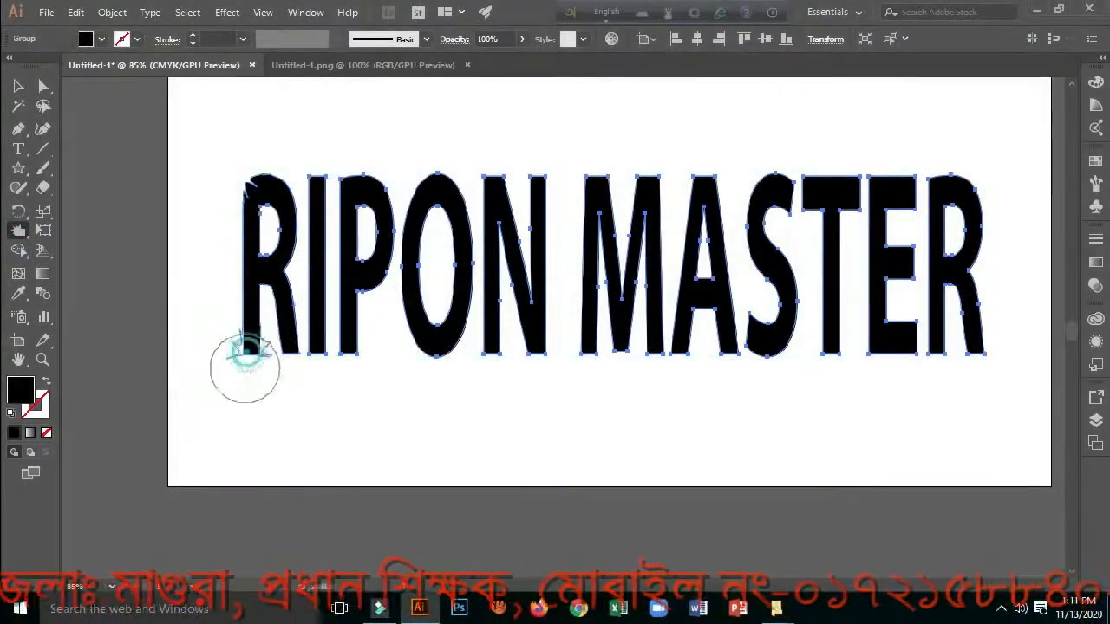
pyautogui.moveTo(244, 371)
pyautogui.mouseDown()
pyautogui.moveTo(325, 348)
pyautogui.moveTo(359, 352)
pyautogui.moveTo(368, 329)
pyautogui.mouseUp()
pyautogui.moveTo(313, 178)
pyautogui.mouseDown()
pyautogui.moveTo(402, 200)
pyautogui.moveTo(378, 186)
pyautogui.mouseUp()
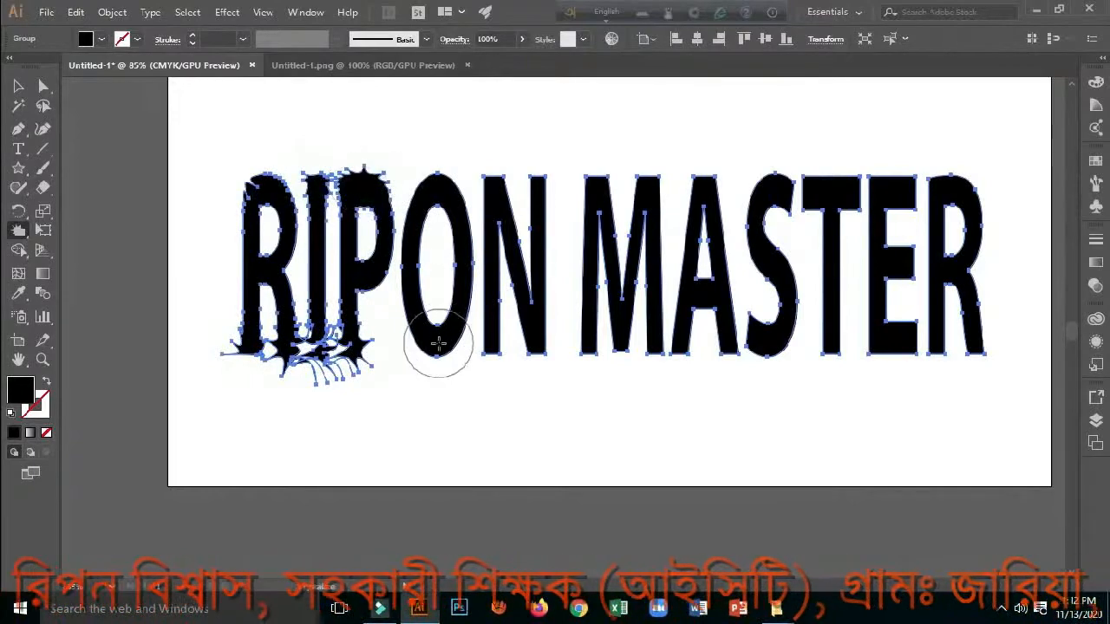
# Crystallize the tops and bottoms of the first word's last two letters and the second word's first two letters.
pyautogui.moveTo(437, 349); pyautogui.dragTo(436, 345)
pyautogui.moveTo(431, 172); pyautogui.dragTo(436, 176)
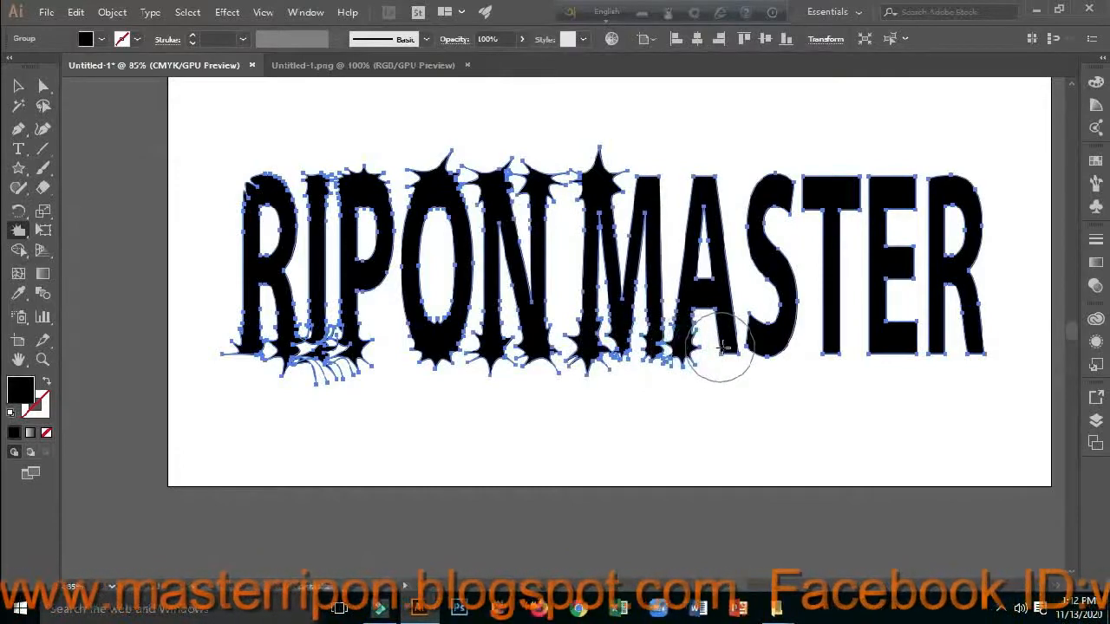
pyautogui.moveTo(701, 186)
pyautogui.mouseDown()
pyautogui.moveTo(677, 176)
pyautogui.moveTo(646, 183)
pyautogui.moveTo(658, 178)
pyautogui.mouseUp()
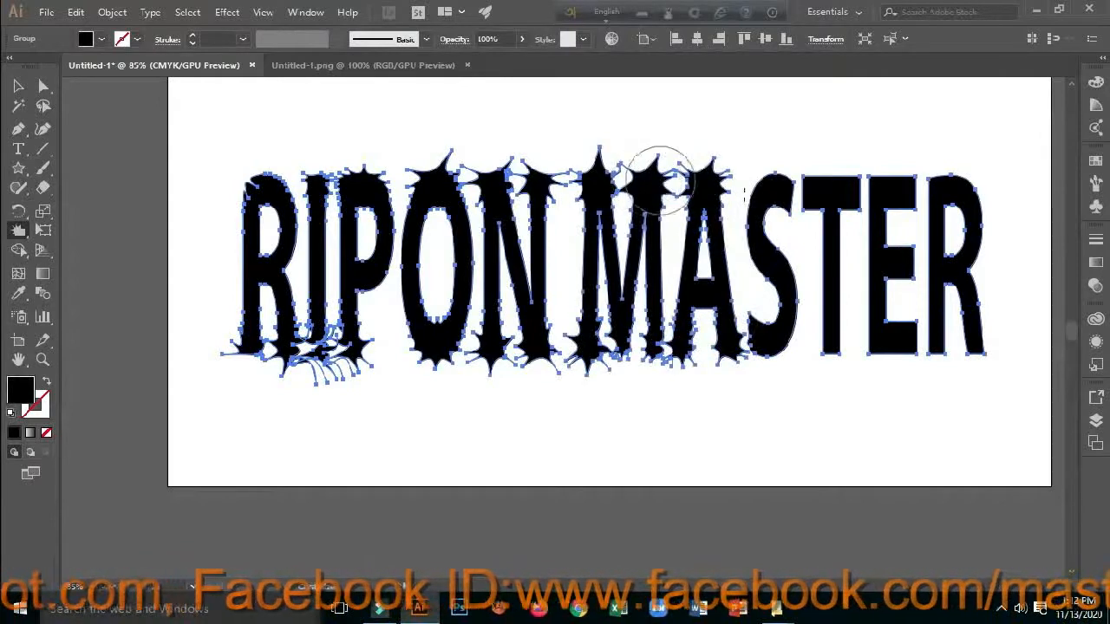
# Crystallize the tops and bottoms of the last four letters of the second word.
pyautogui.moveTo(788, 180); pyautogui.dragTo(786, 180)
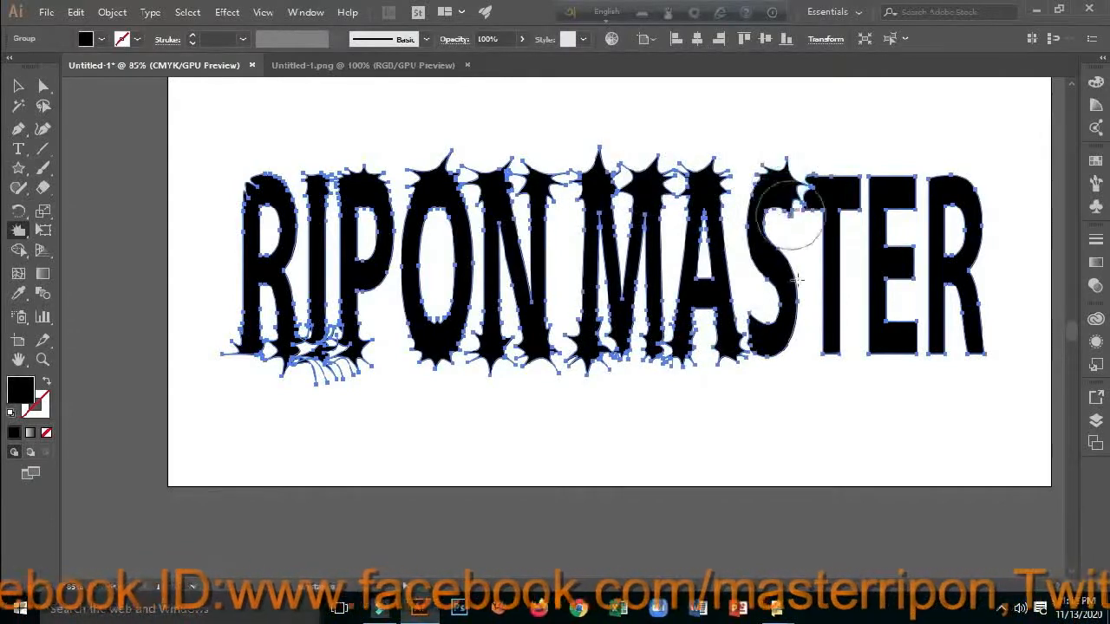
pyautogui.moveTo(785, 343)
pyautogui.mouseDown()
pyautogui.moveTo(770, 343)
pyautogui.moveTo(831, 351)
pyautogui.mouseUp()
pyautogui.moveTo(831, 184); pyautogui.dragTo(892, 185)
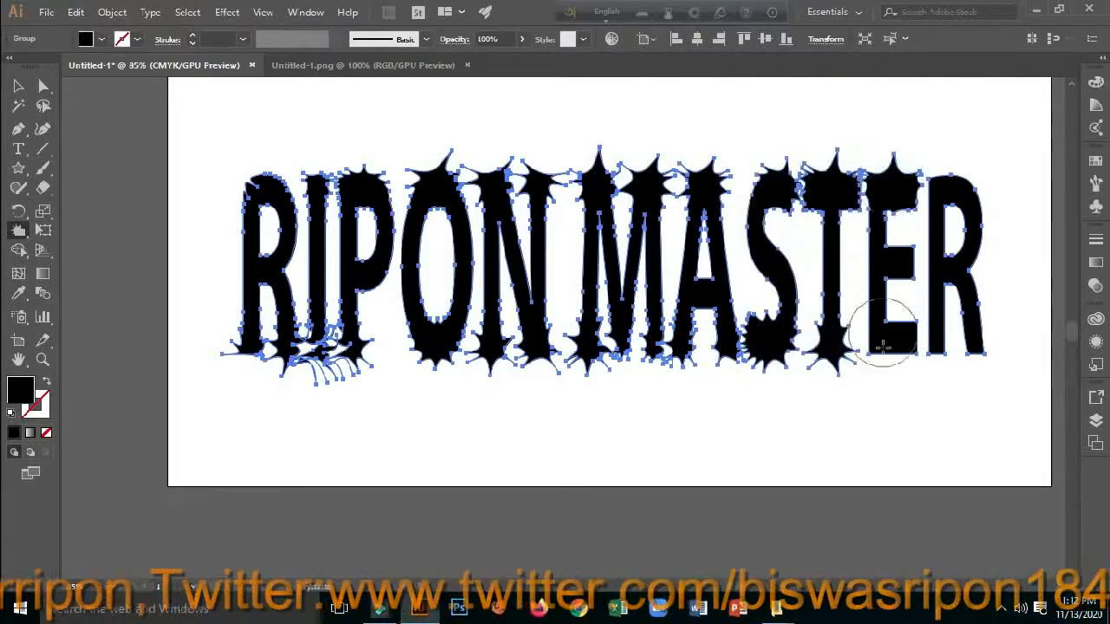
pyautogui.moveTo(884, 348)
pyautogui.mouseDown()
pyautogui.moveTo(914, 323)
pyautogui.moveTo(929, 344)
pyautogui.moveTo(979, 345)
pyautogui.mouseUp()
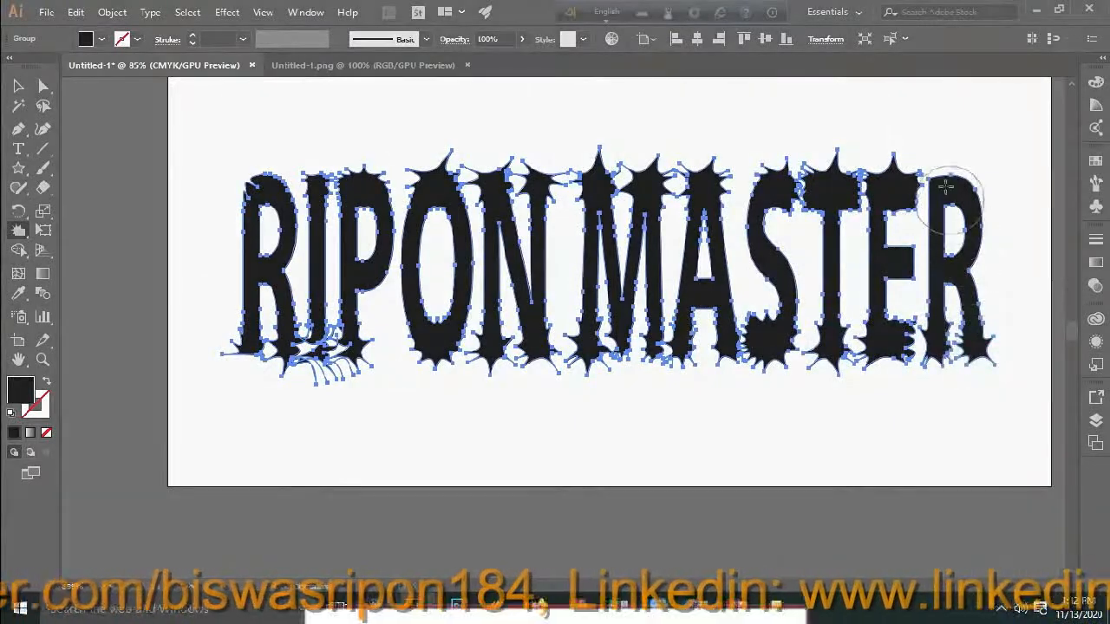
pyautogui.moveTo(947, 186); pyautogui.dragTo(944, 179)
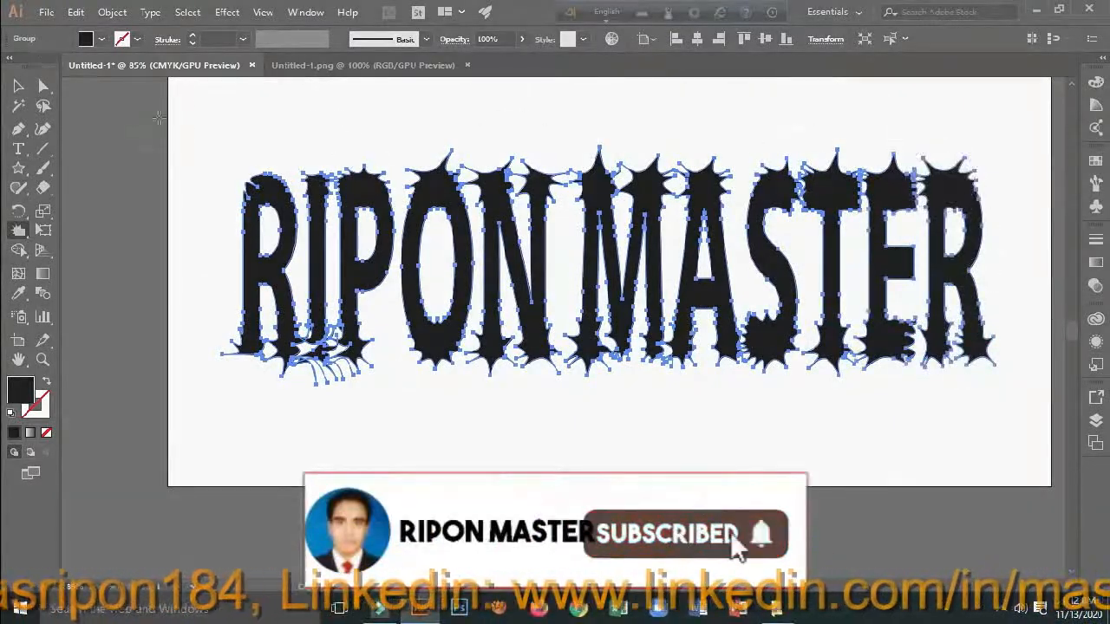
# Fill the crystallized lettering with red and give it a yellow stroke.
pyautogui.click(101, 40)
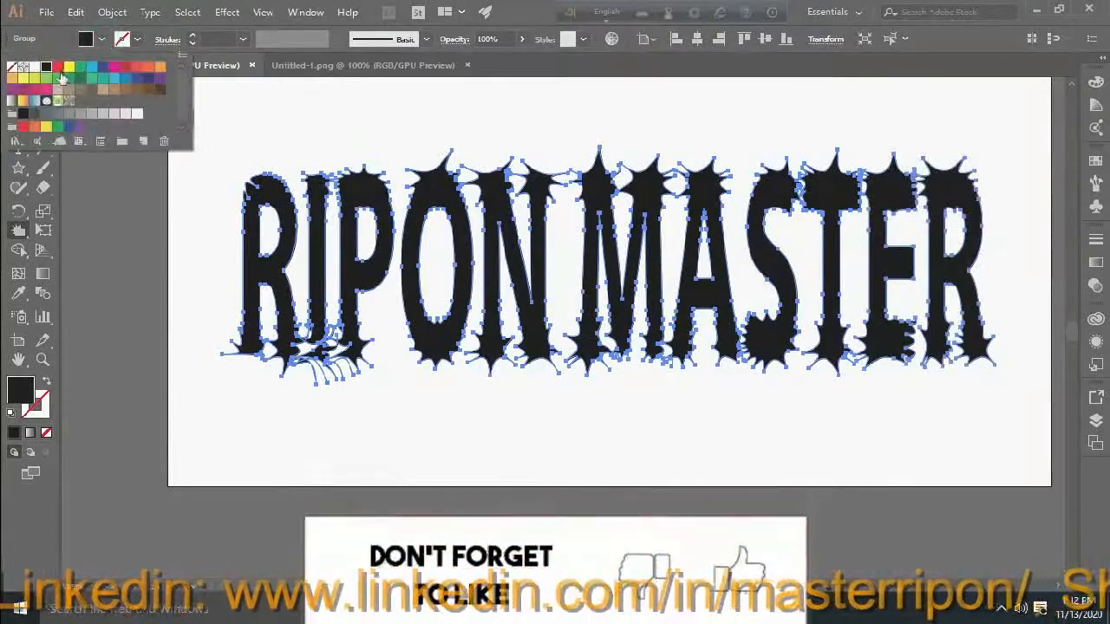
pyautogui.click(57, 67)
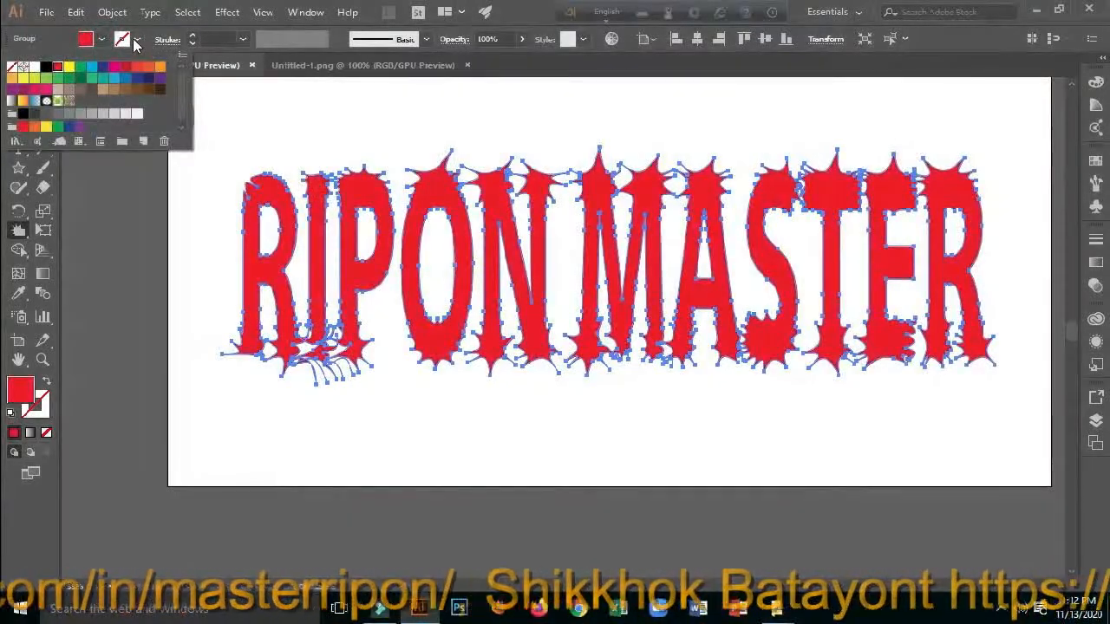
pyautogui.click(121, 41)
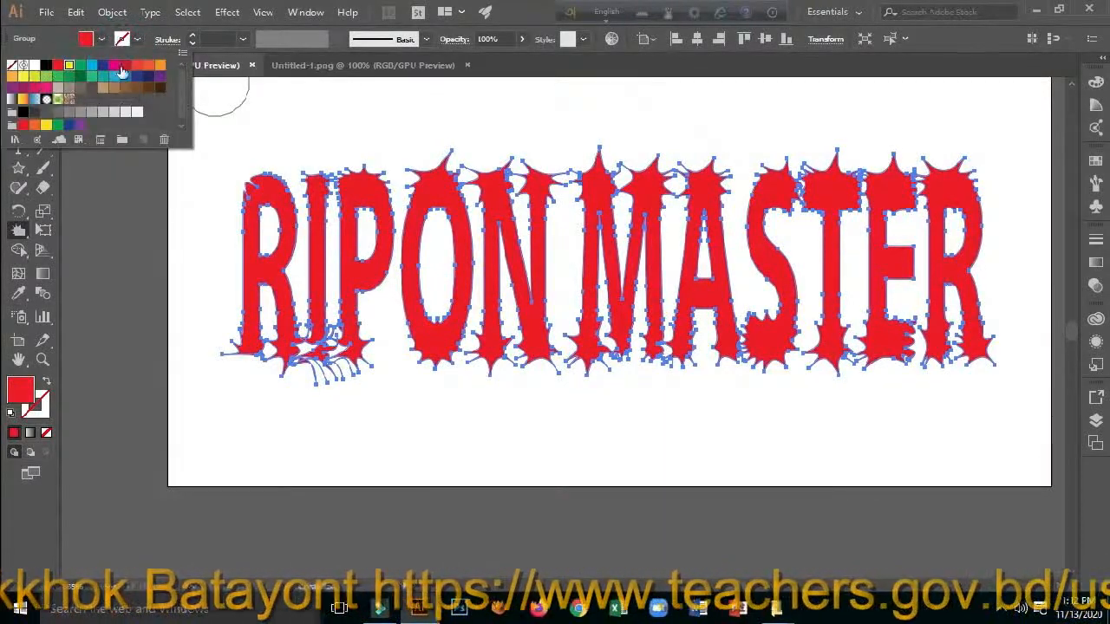
pyautogui.click(71, 66)
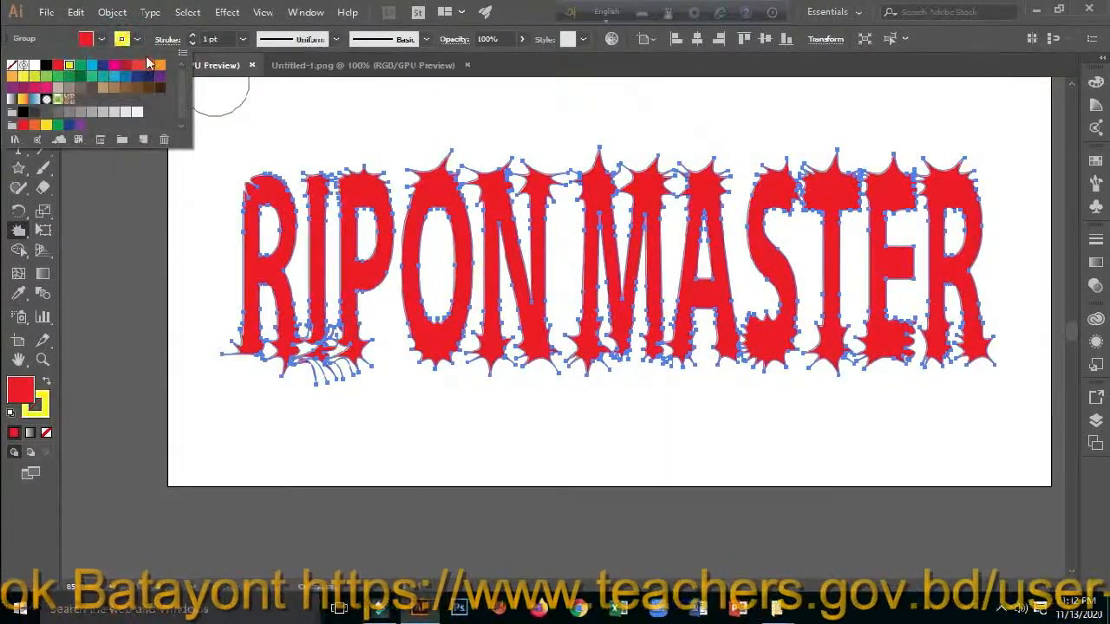
# Increase the lettering's stroke weight to 5 pt and deselect the artwork.
pyautogui.click(191, 36)
pyautogui.click(191, 35)
pyautogui.click(192, 35)
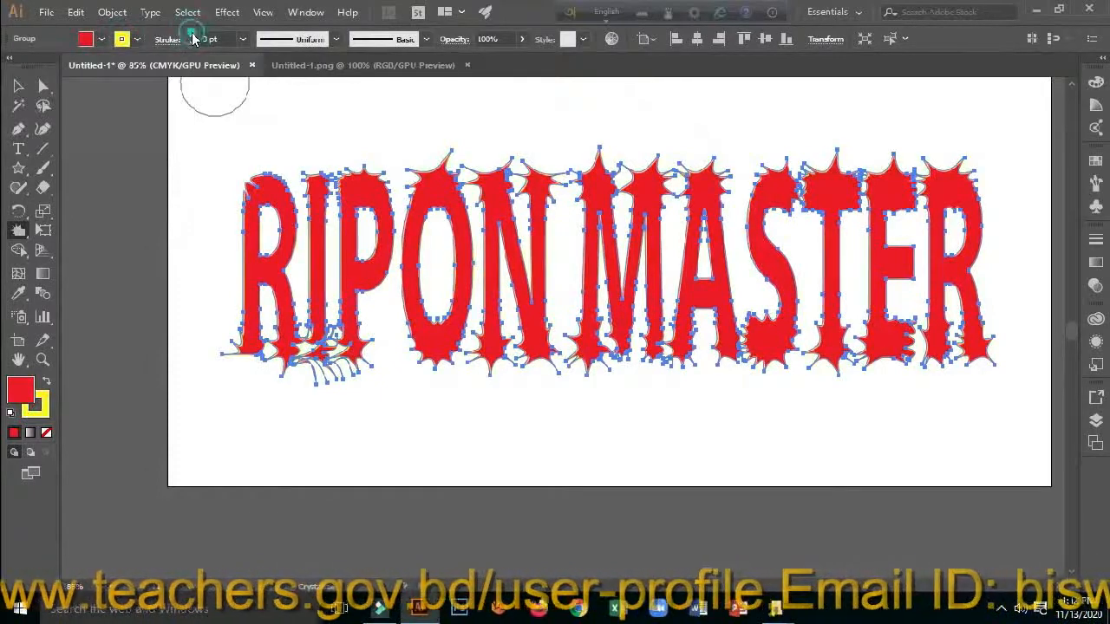
pyautogui.click(192, 36)
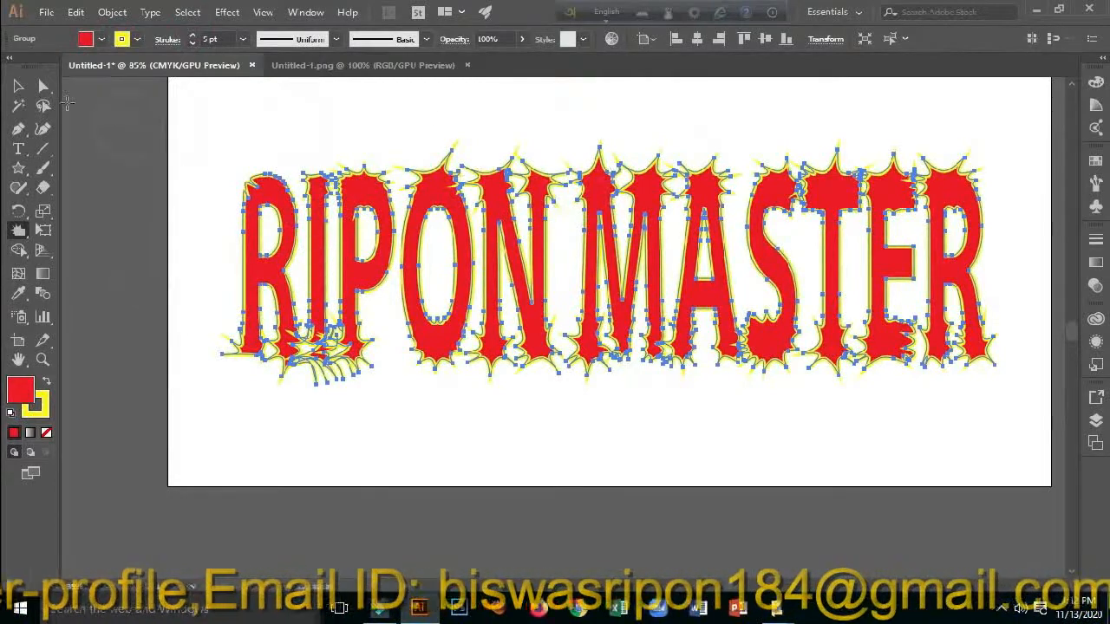
pyautogui.click(18, 88)
pyautogui.click(153, 159)
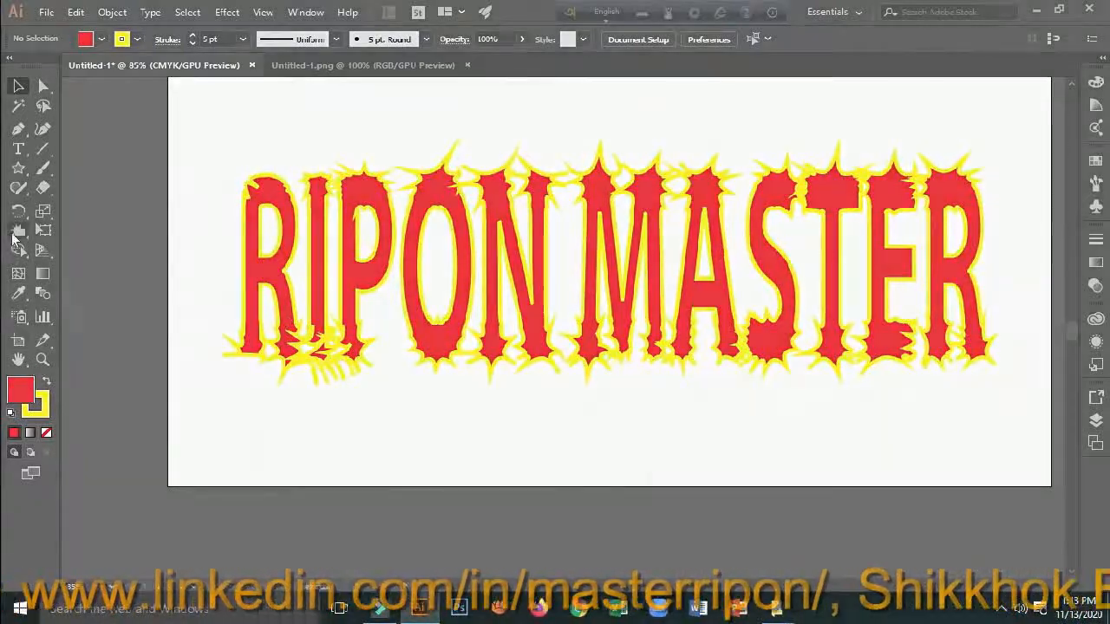
# Show the distortion tools grouped with the Crystallize tool.
pyautogui.click(18, 230)
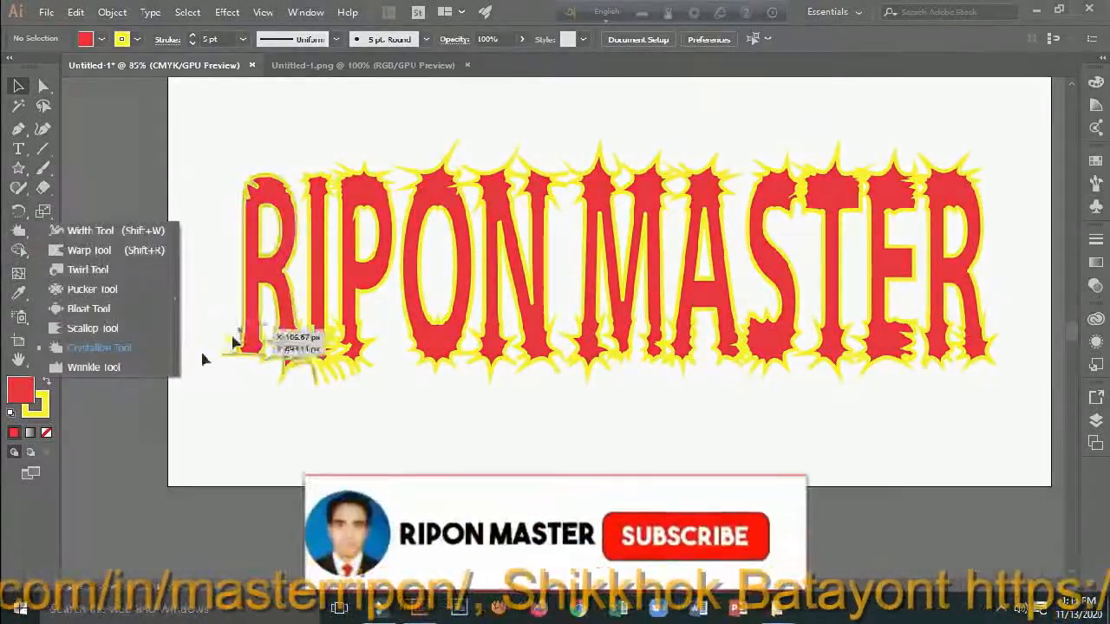